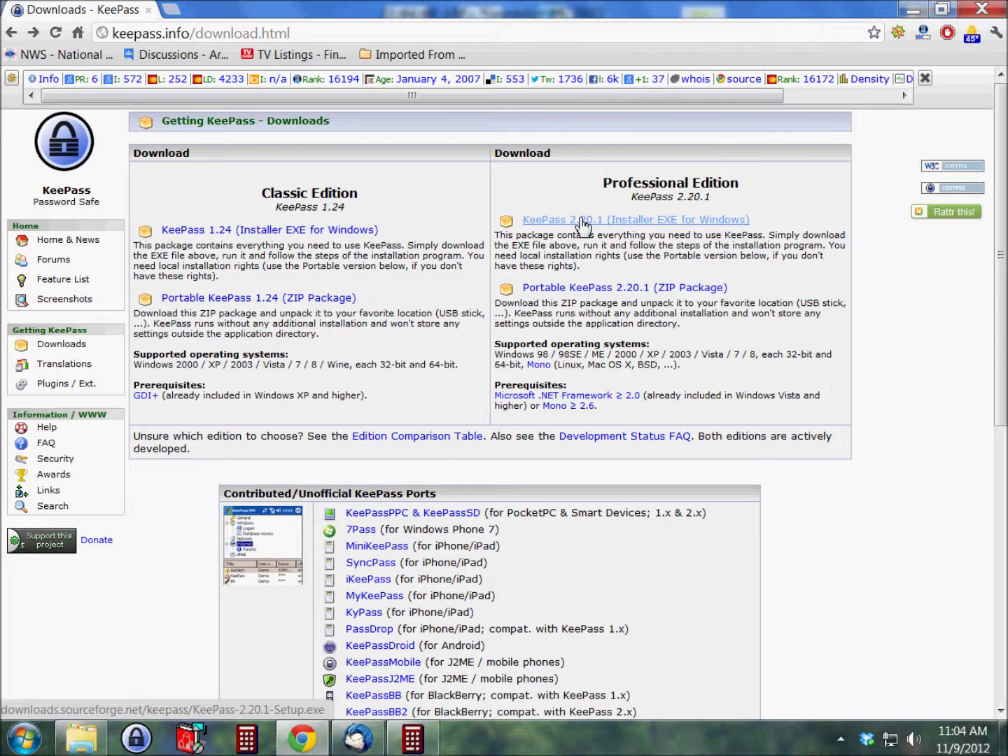
Step: Download the KeePass 2.20.1 Windows installer from the keepass.info Downloads page
{"action": "left_click", "coordinate": [583, 223]}
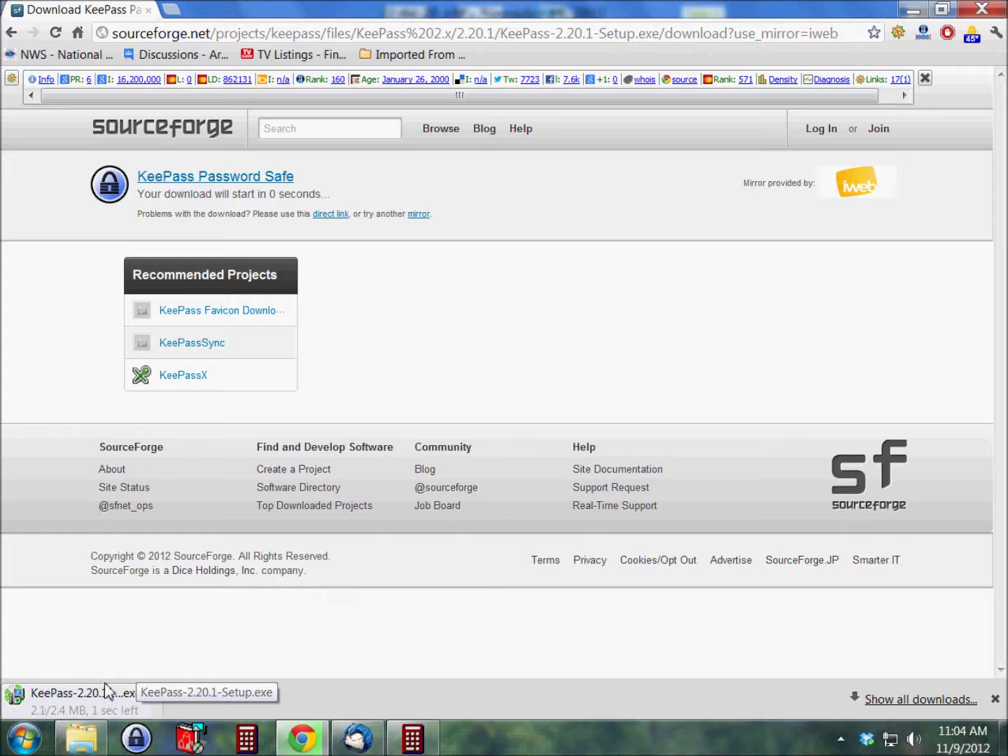
Step: Run the downloaded KeePass-2.20.1-Setup installer from Chrome's download shelf
{"action": "left_click", "coordinate": [75, 702]}
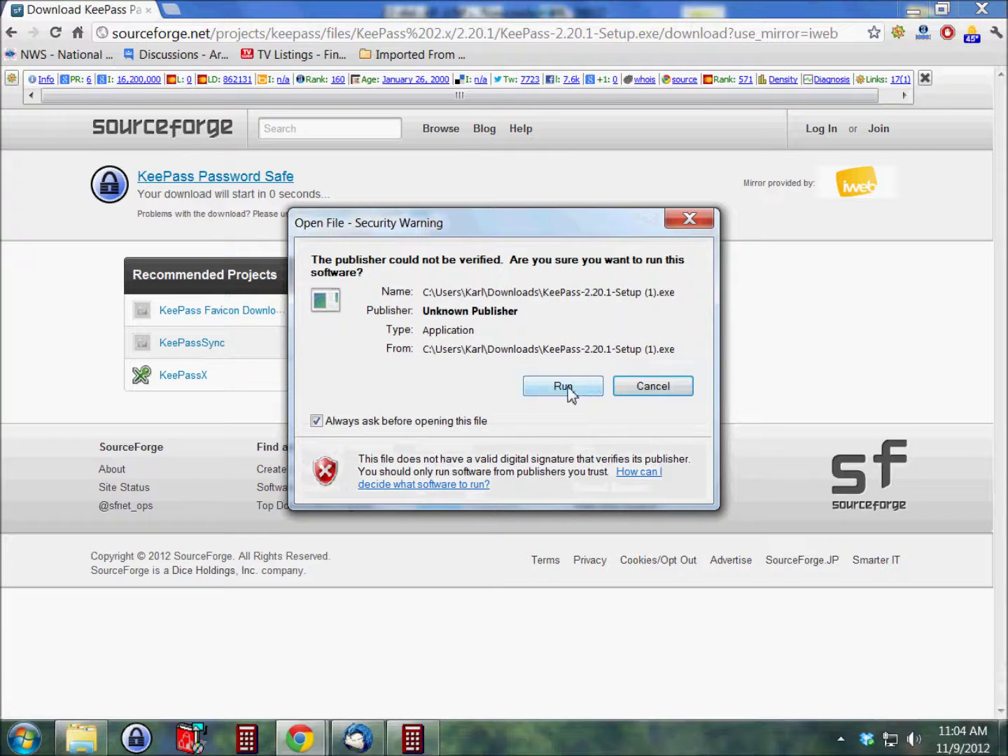
Step: Allow the unverified installer to run and keep English as the setup language
{"action": "left_click", "coordinate": [569, 389]}
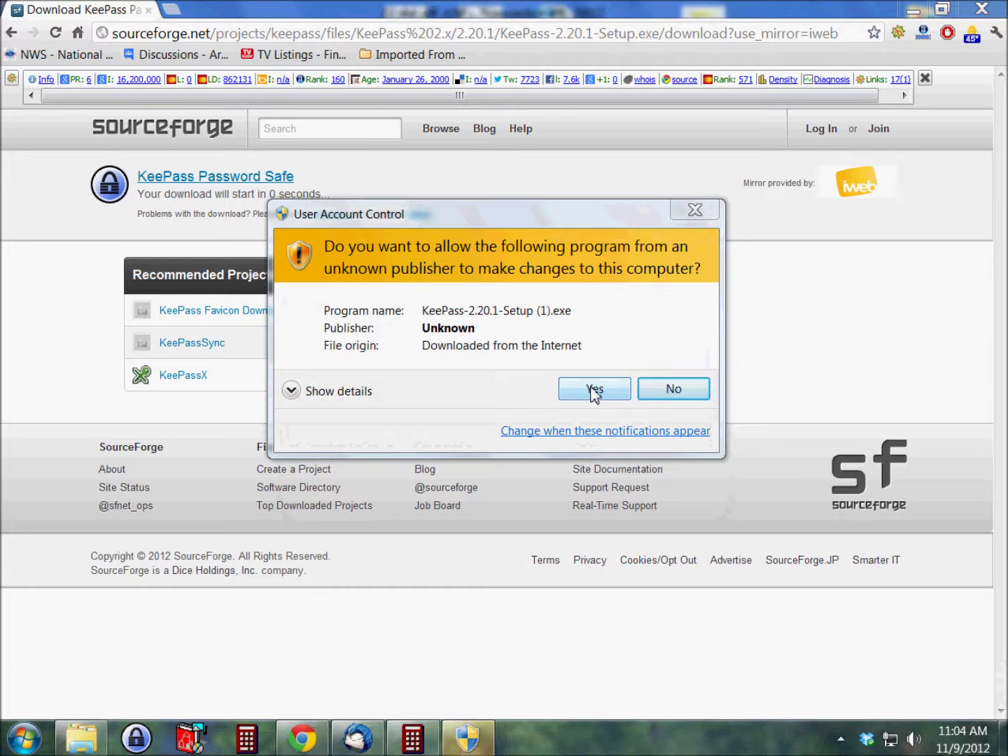
{"action": "left_click", "coordinate": [594, 391]}
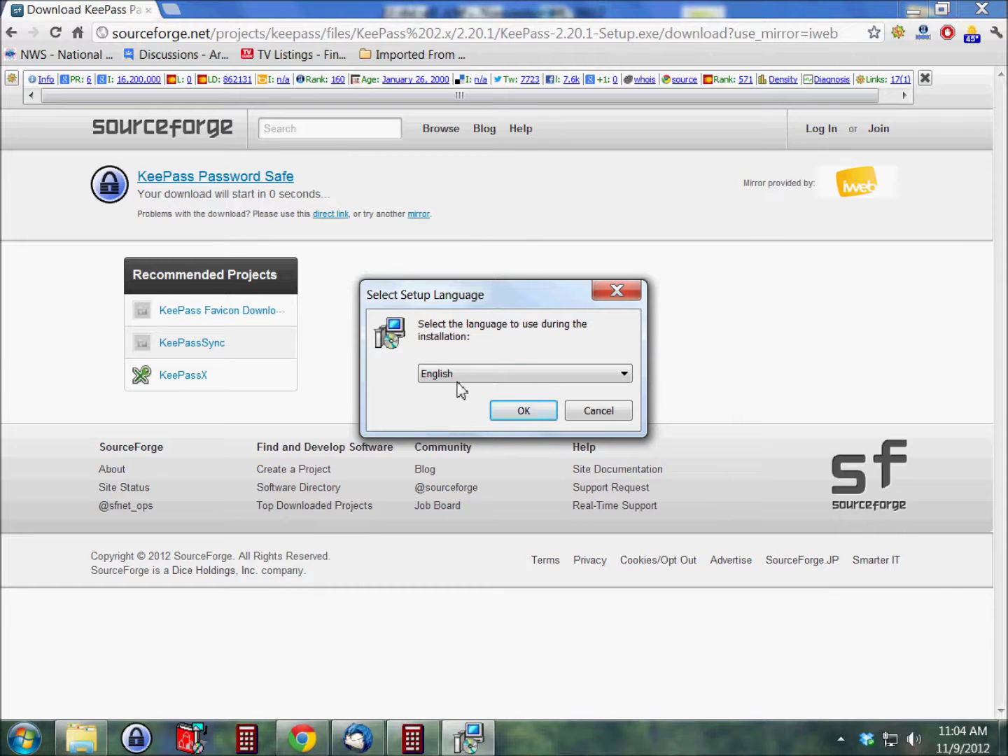
{"action": "left_click", "coordinate": [514, 411]}
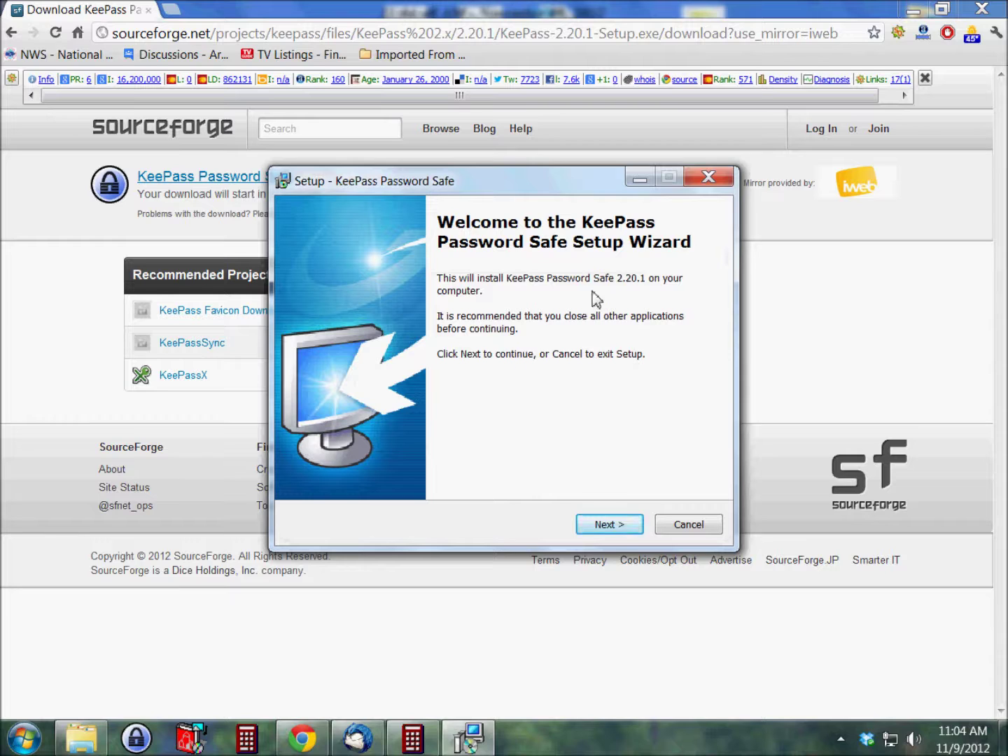
Step: Accept the licence and keep full components and default additional tasks, including .kdbx association
{"action": "left_click", "coordinate": [601, 521]}
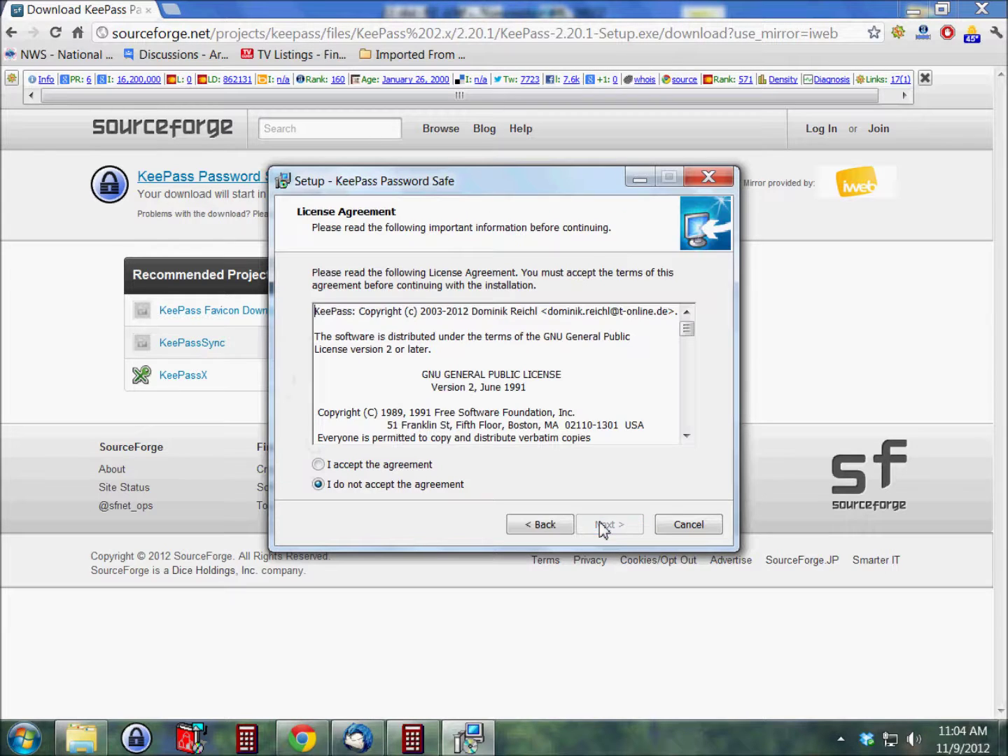
{"action": "left_click", "coordinate": [318, 465]}
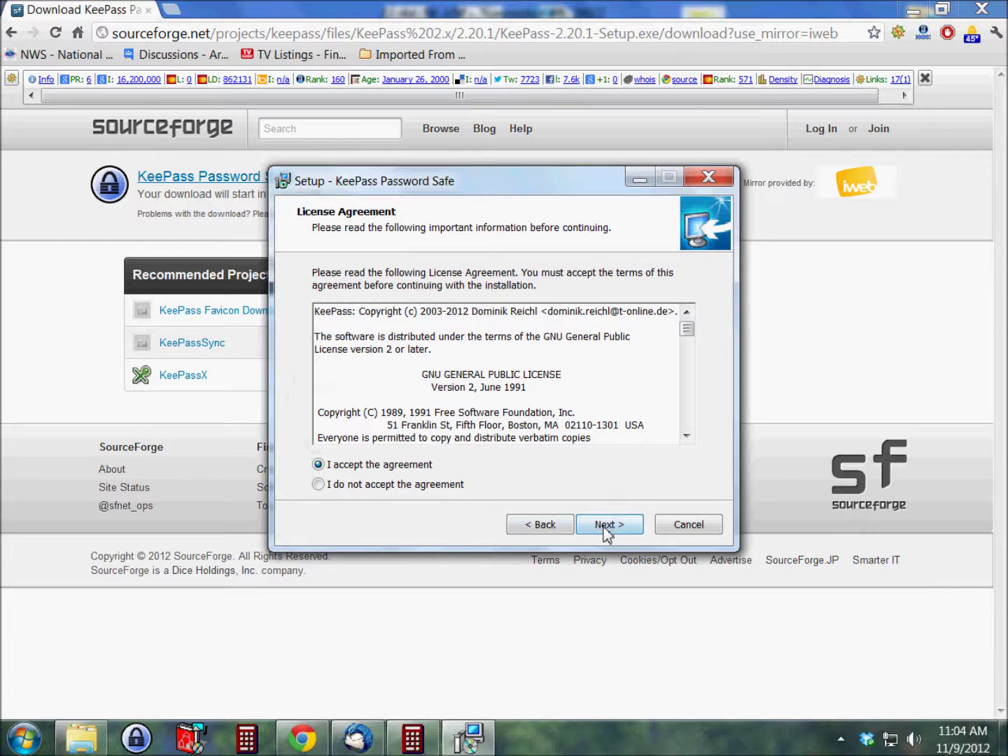
{"action": "left_click", "coordinate": [603, 527]}
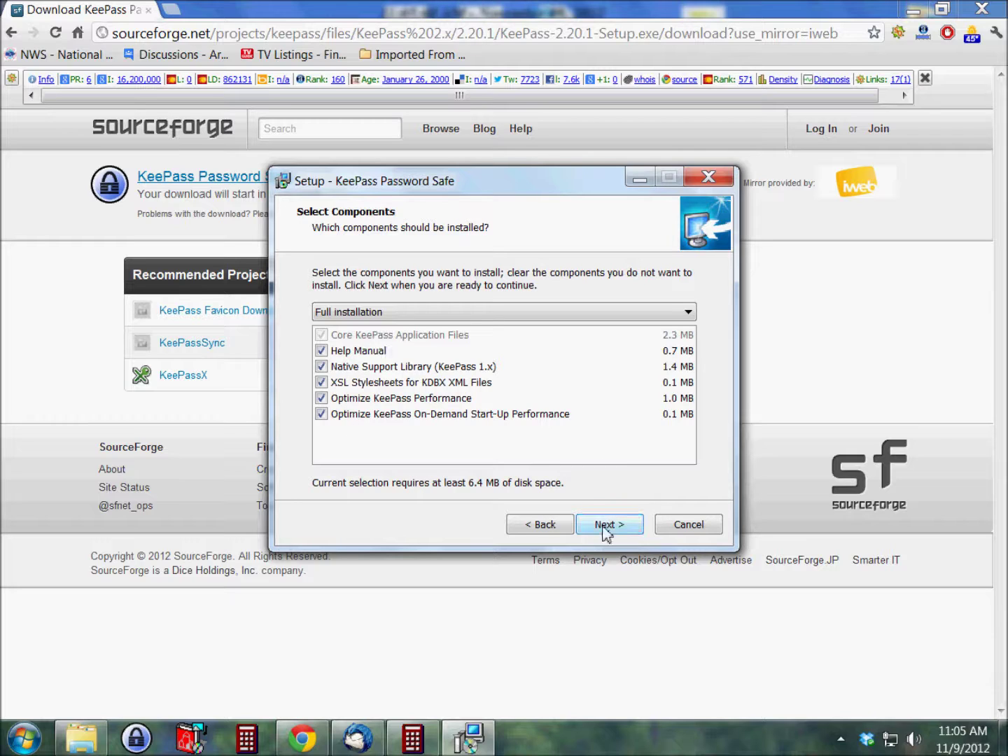
{"action": "left_click", "coordinate": [607, 528]}
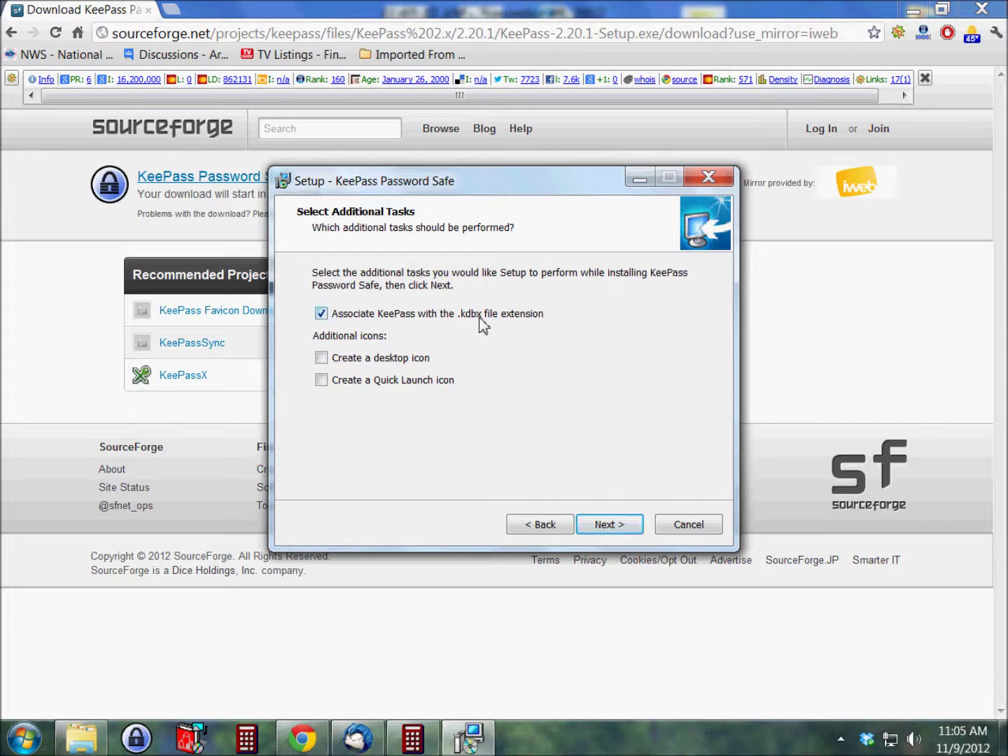
{"action": "left_click", "coordinate": [604, 531]}
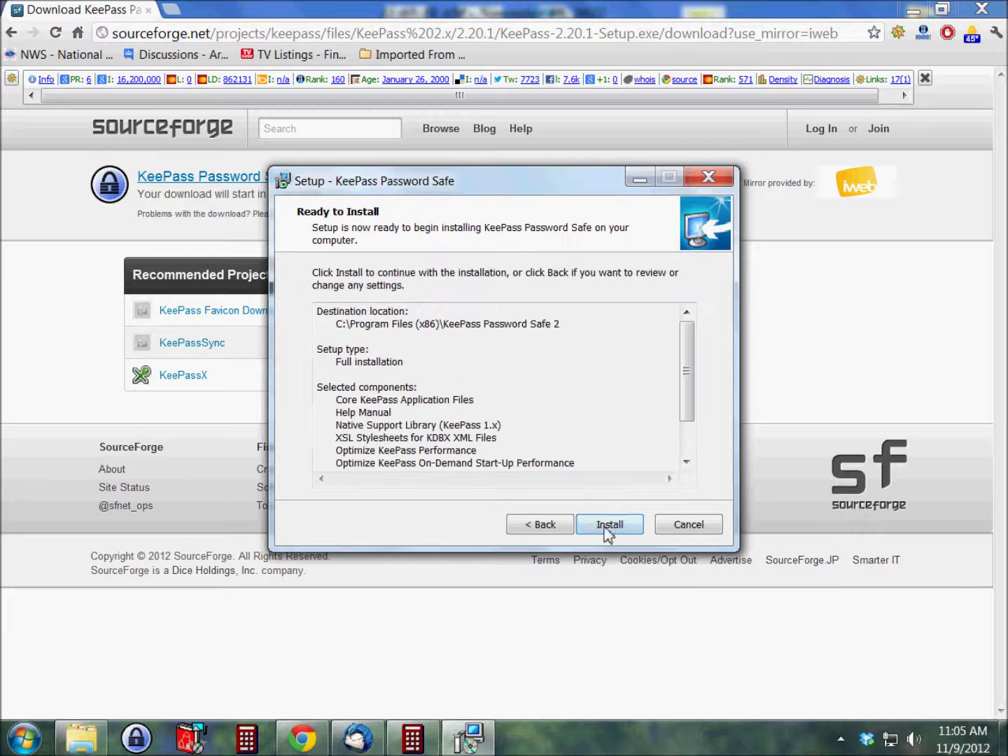
Step: Install KeePass, finish with Launch KeePass checked, and minimize Chrome to reveal it
{"action": "left_click", "coordinate": [606, 529]}
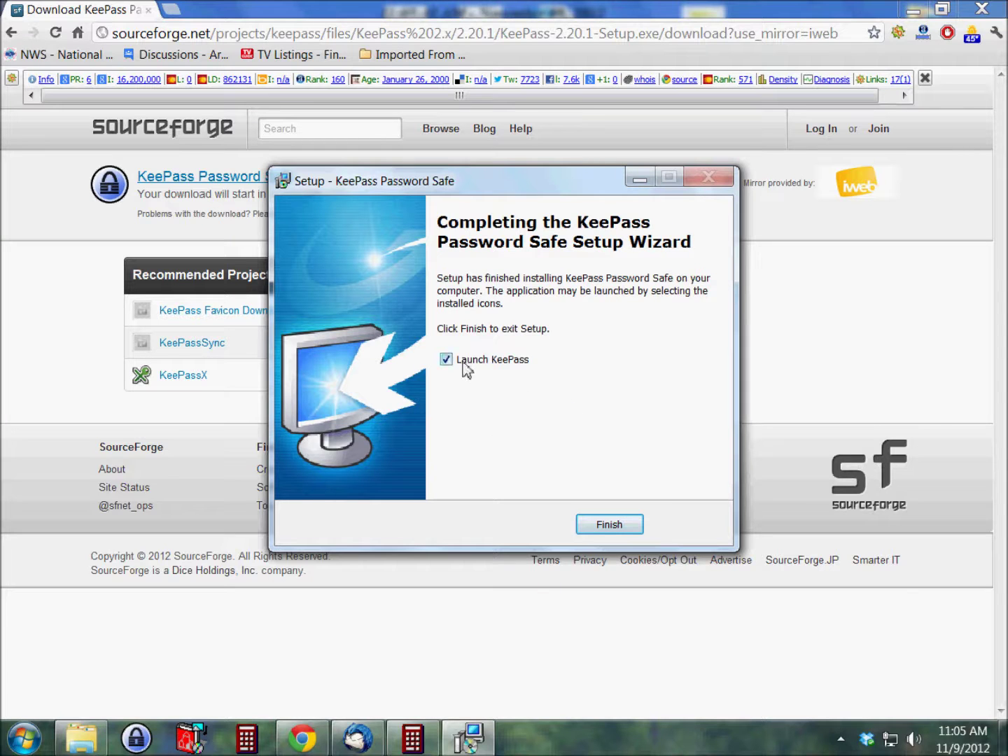
{"action": "left_click", "coordinate": [607, 531]}
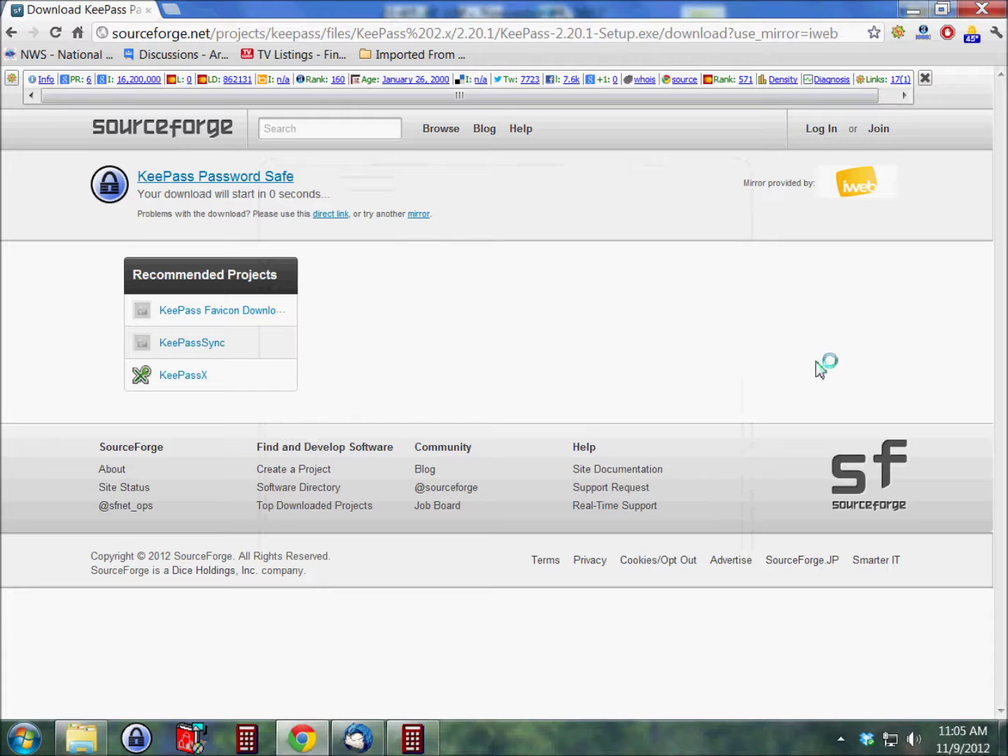
{"action": "left_click", "coordinate": [909, 12]}
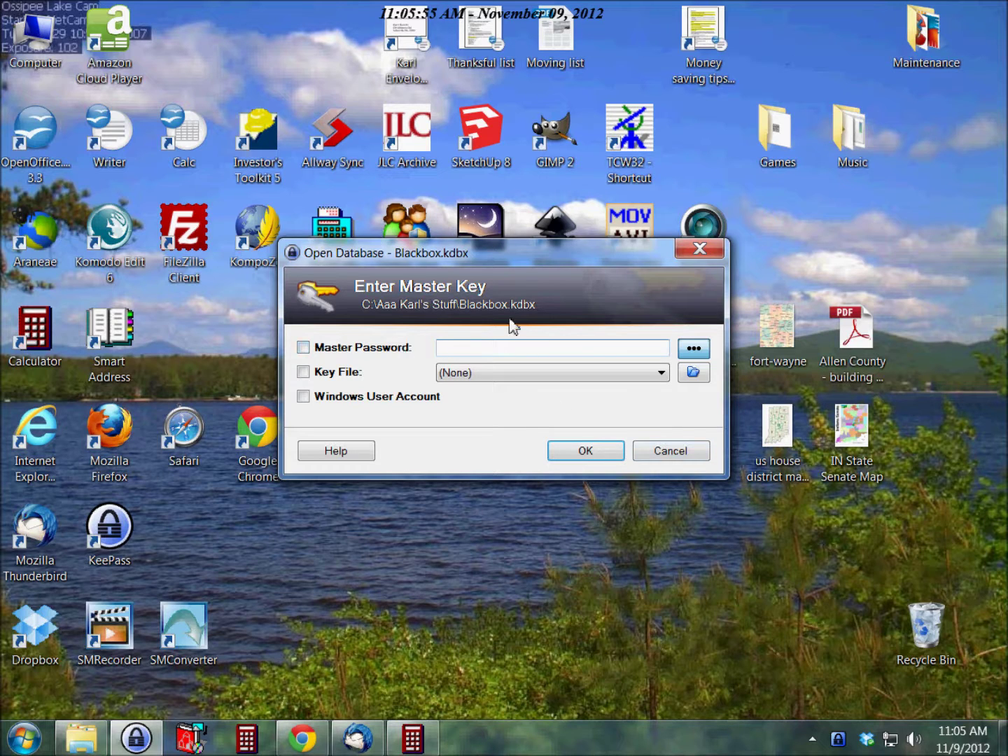
Step: Cancel opening the Blackbox.kdbx database, leaving KeePass empty with the File menu shown
{"action": "left_click", "coordinate": [664, 456]}
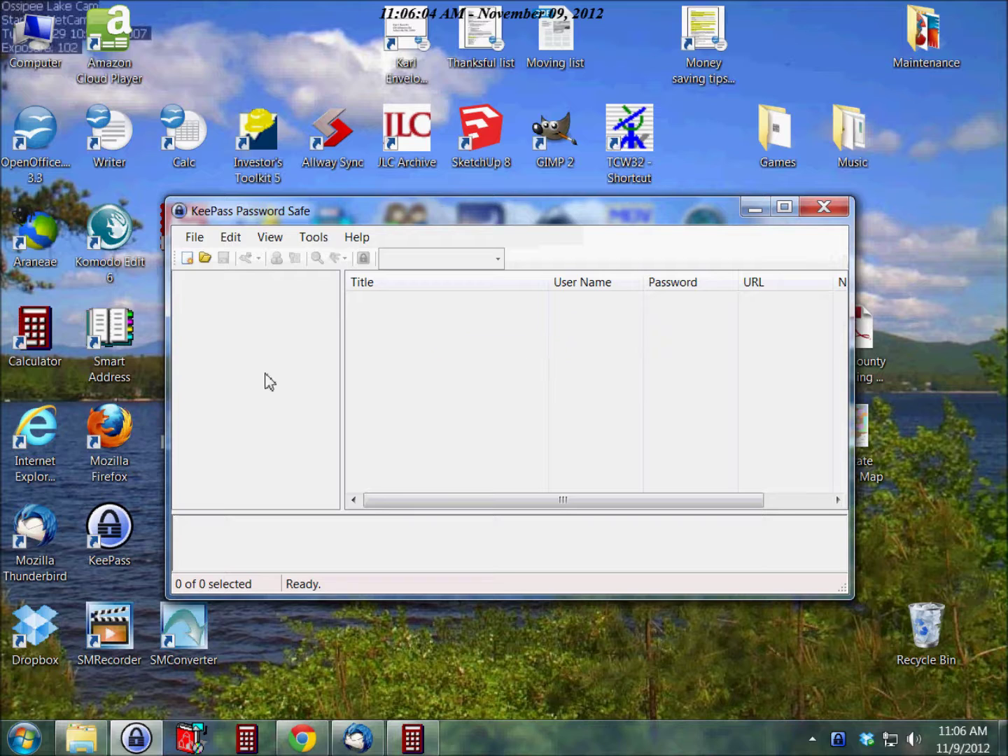
{"action": "left_click", "coordinate": [193, 239]}
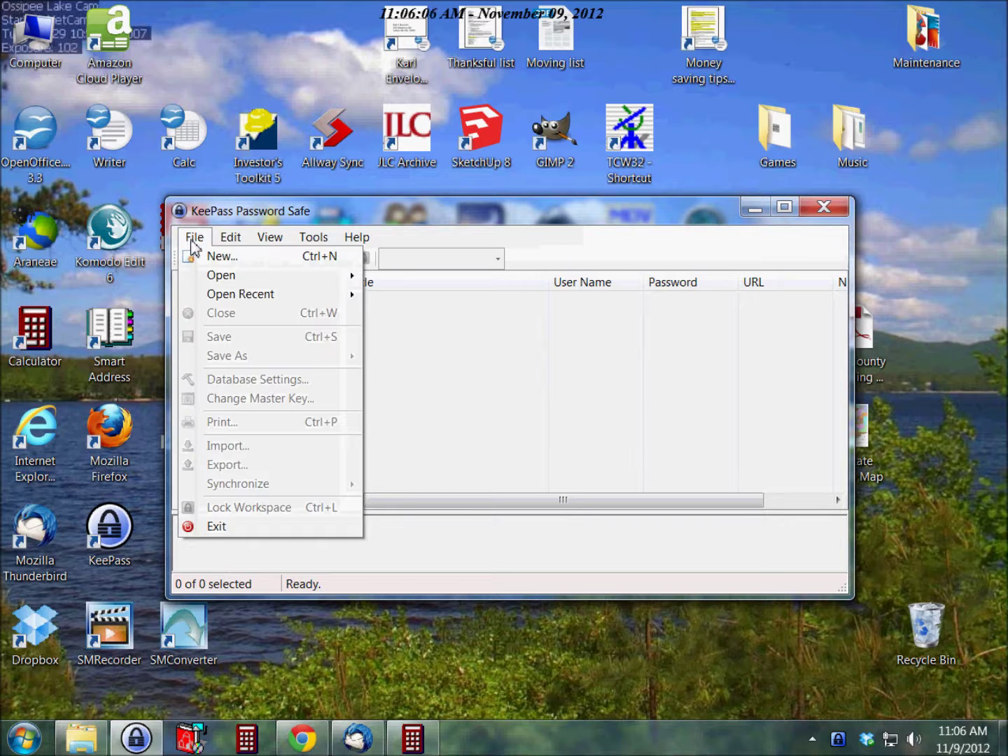
Step: Create a new password database saved under the file name test
{"action": "left_click", "coordinate": [221, 257]}
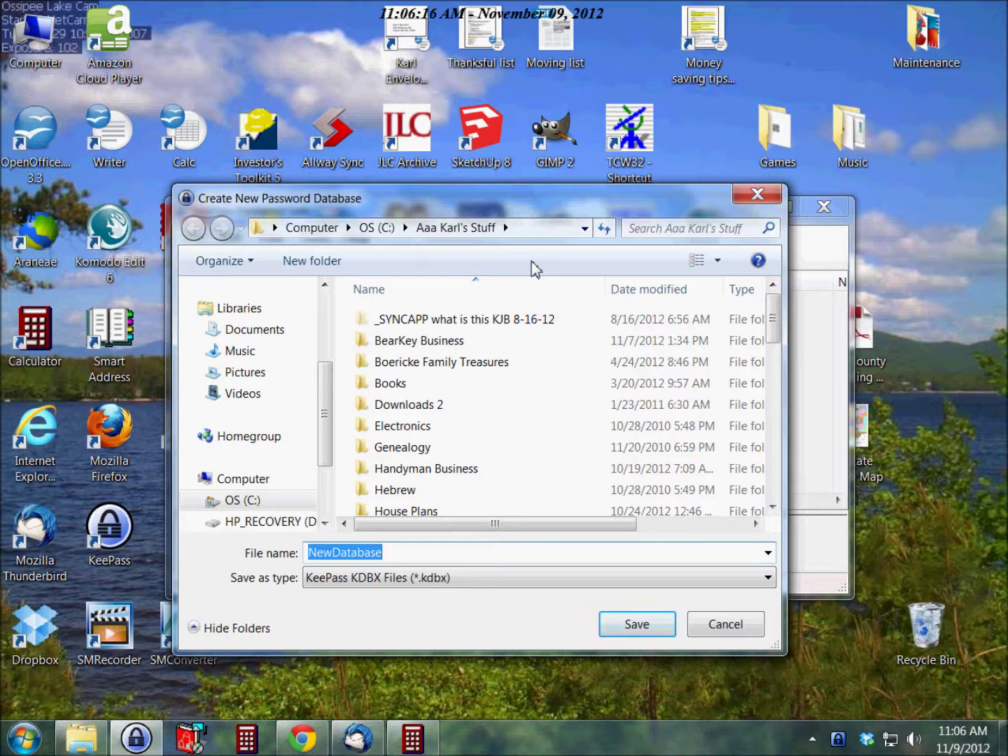
{"action": "type", "text": "test"}
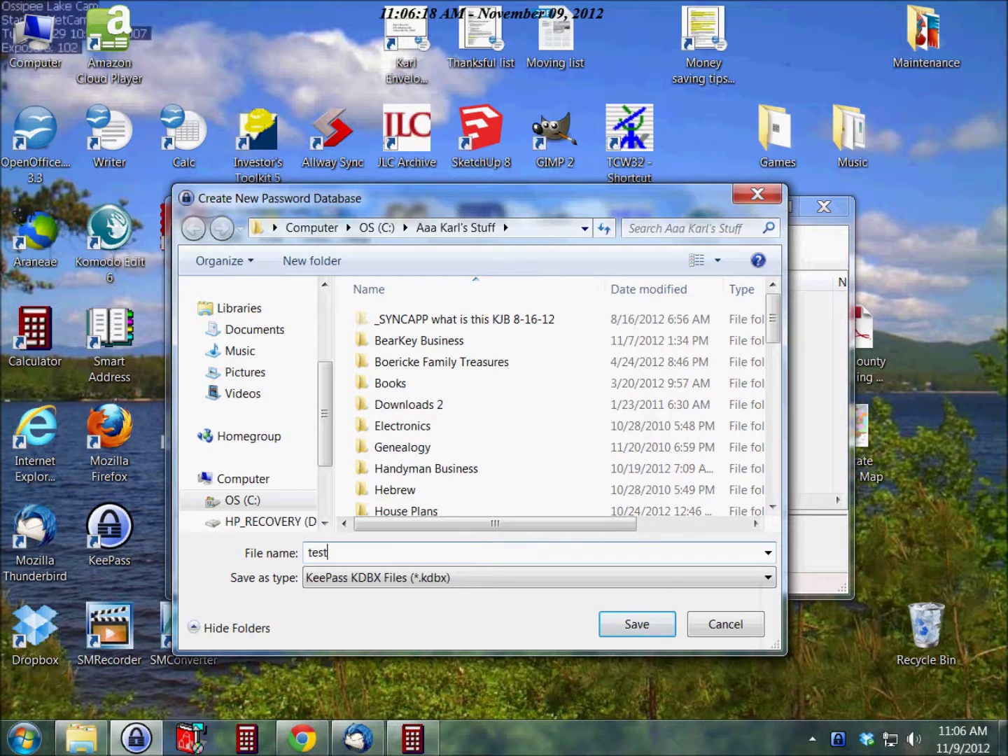
{"action": "left_click", "coordinate": [638, 626]}
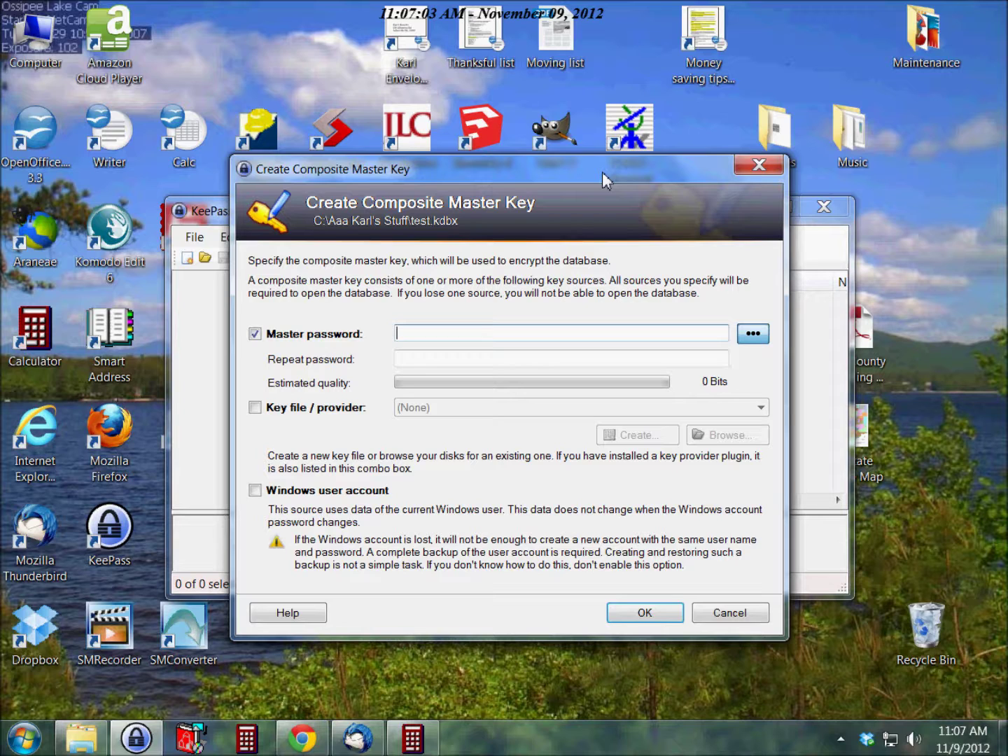
Step: Enter the master password for the new database, correcting an initial mistyping
{"action": "type", "text": "pass"}
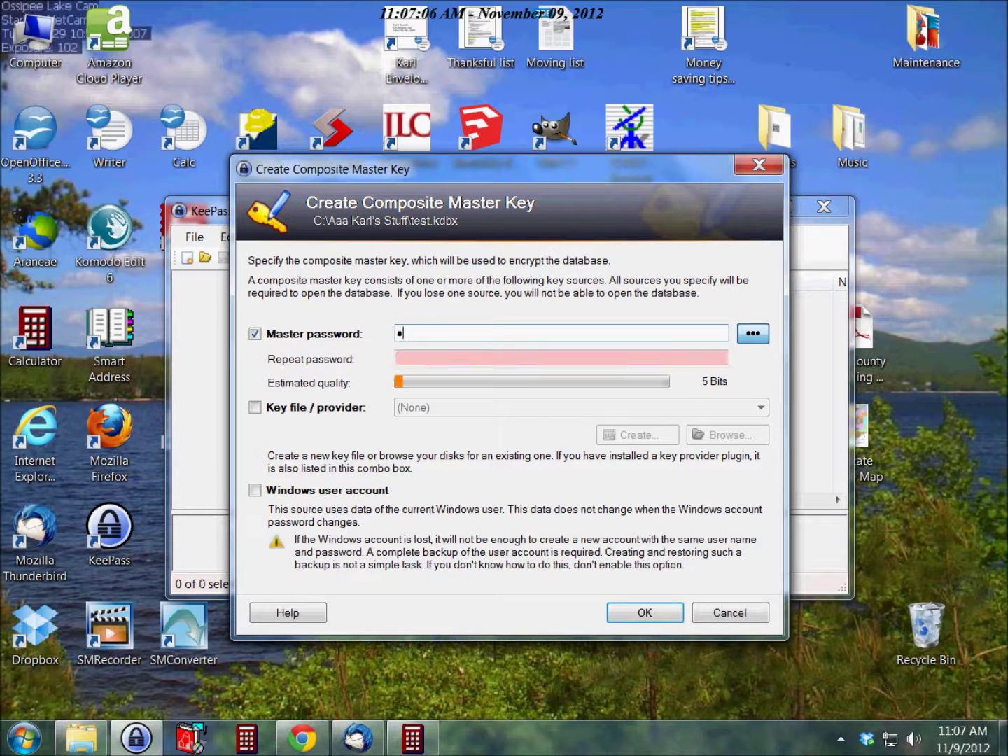
{"action": "key", "text": "BackSpace"}
{"action": "key", "text": "BackSpace"}
{"action": "key", "text": "BackSpace"}
{"action": "key", "text": "BackSpace"}
{"action": "type", "text": "helloworld"}
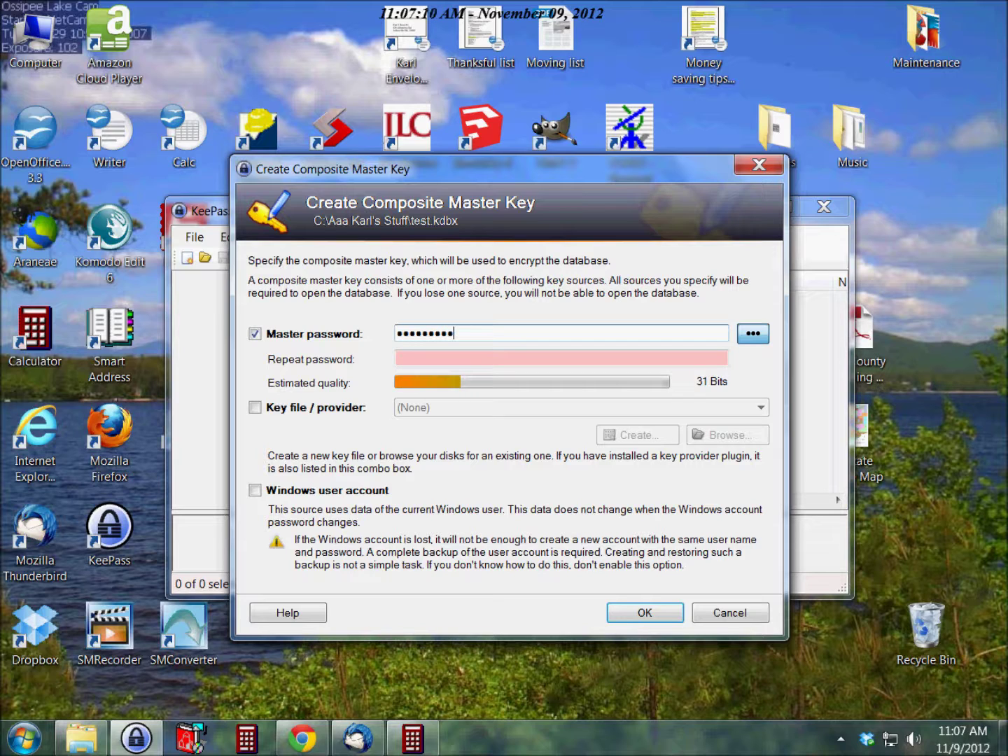
{"action": "type", "text": "1"}
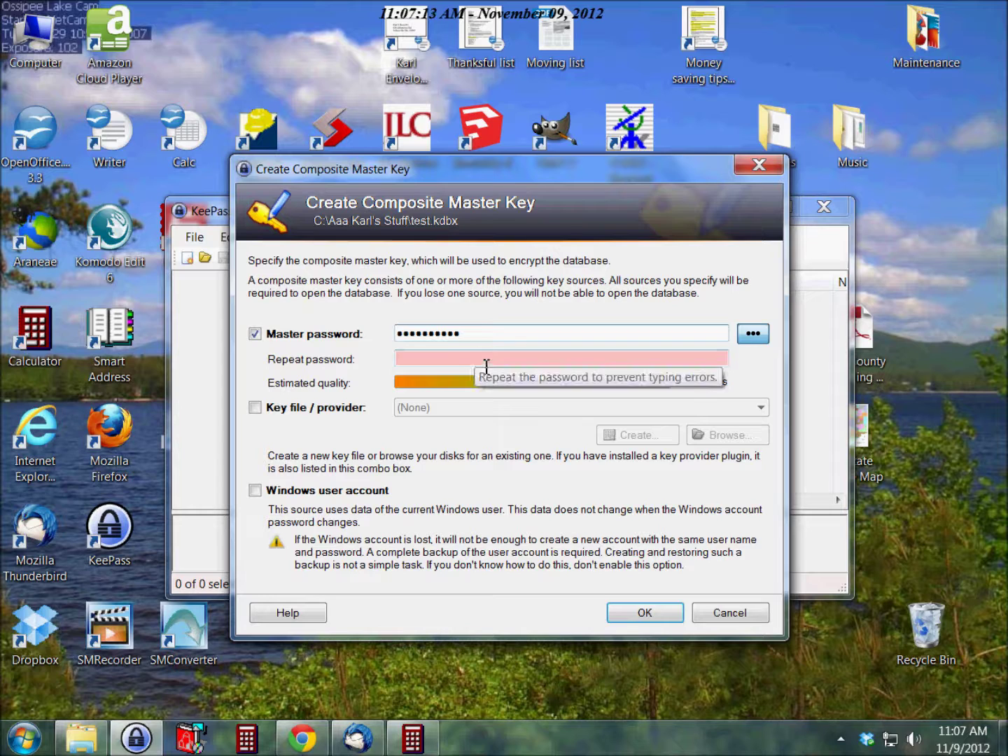
{"action": "left_click", "coordinate": [511, 360]}
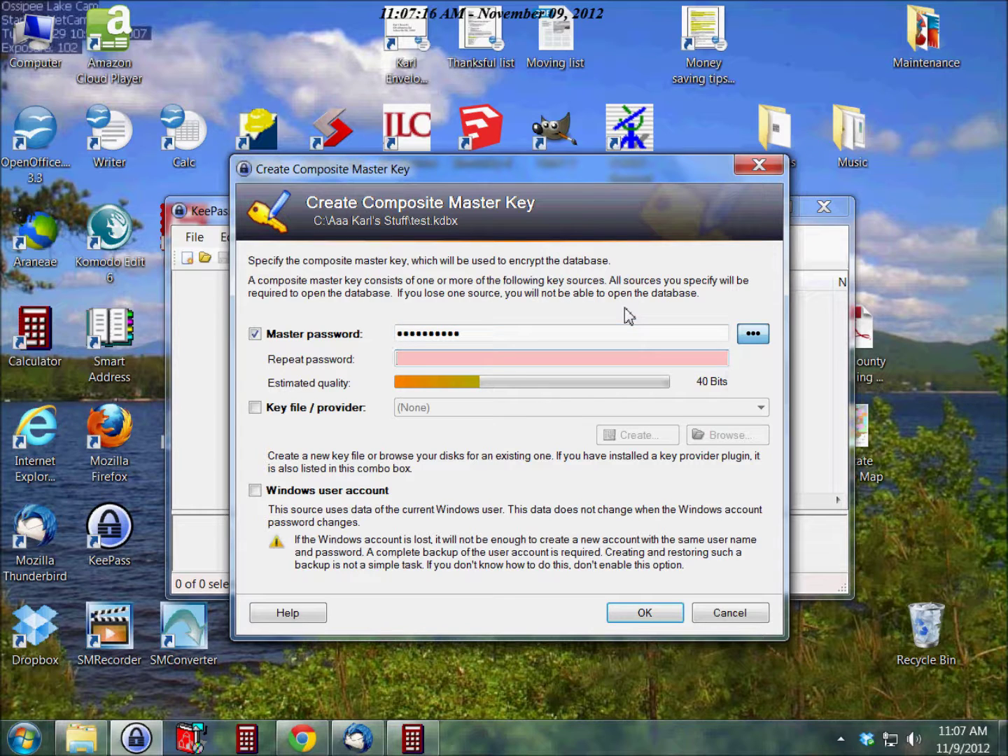
Step: Retype the master password in the repeat field and accept the composite master key
{"action": "type", "text": "abcdefghijk"}
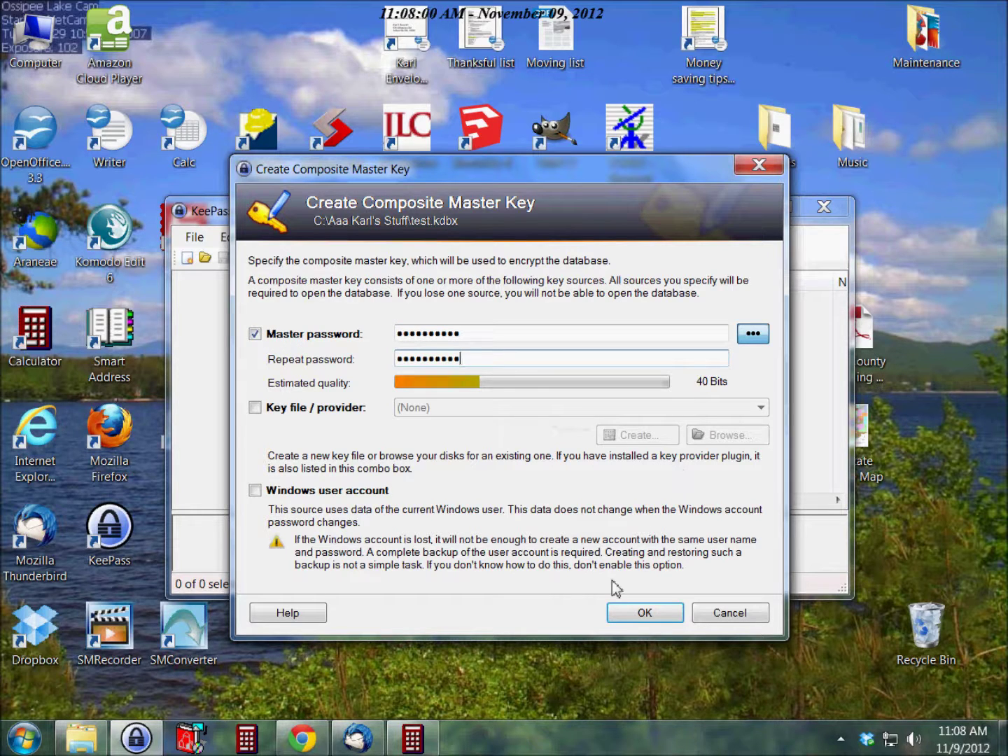
{"action": "left_click", "coordinate": [640, 614]}
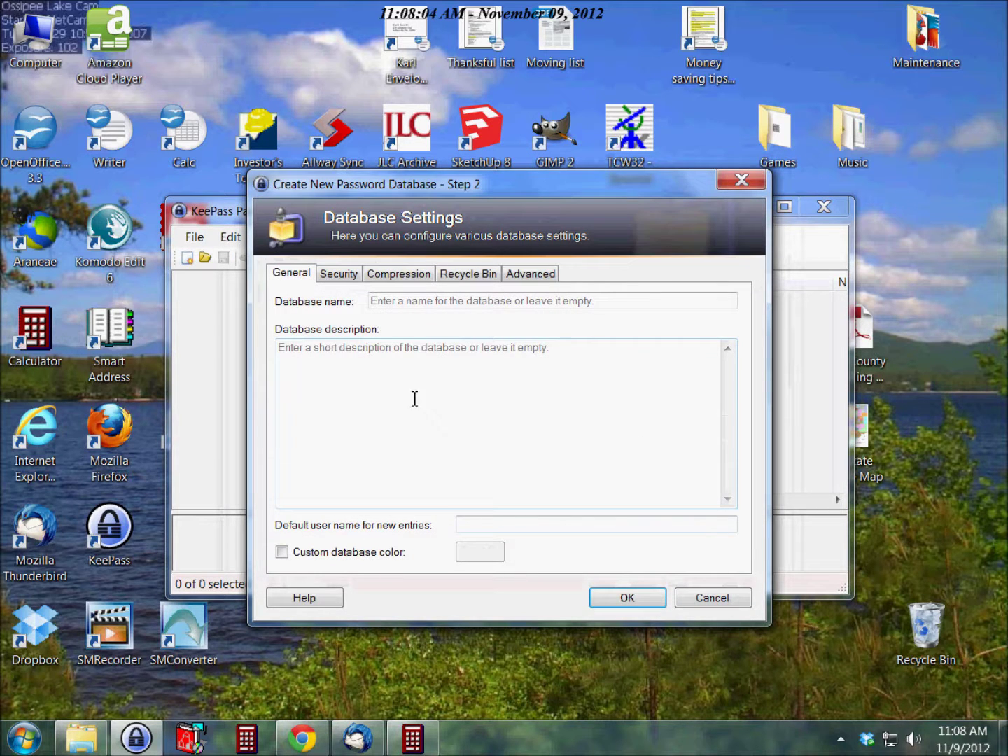
Step: Name the database test in Database Settings and confirm the settings
{"action": "left_click", "coordinate": [469, 304]}
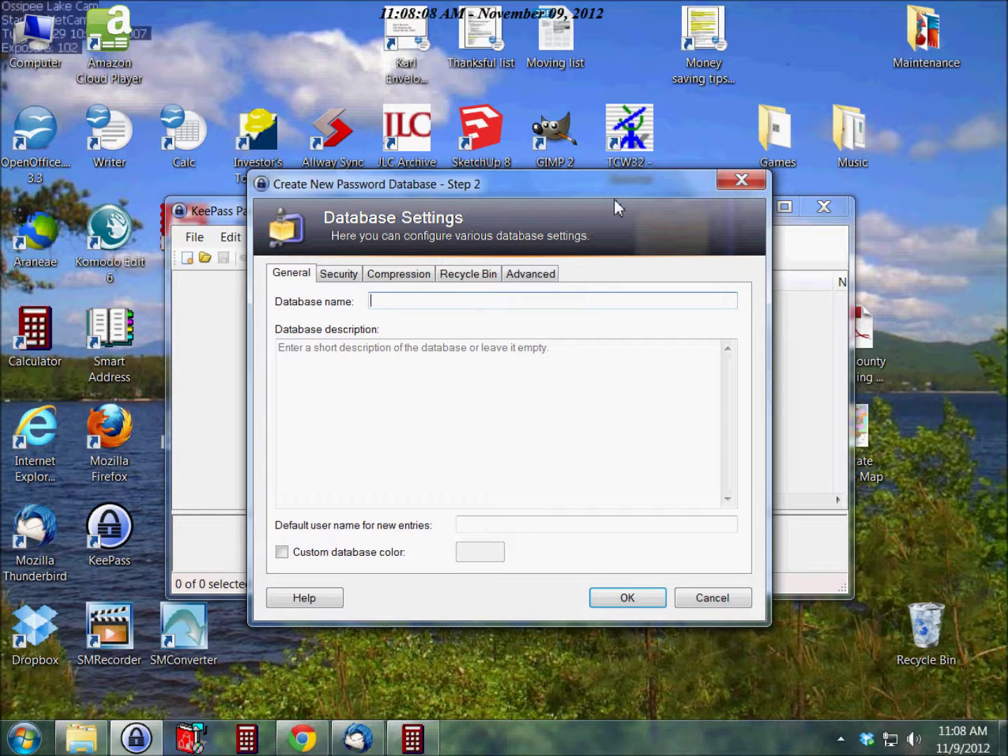
{"action": "type", "text": "test"}
{"action": "left_click", "coordinate": [620, 603]}
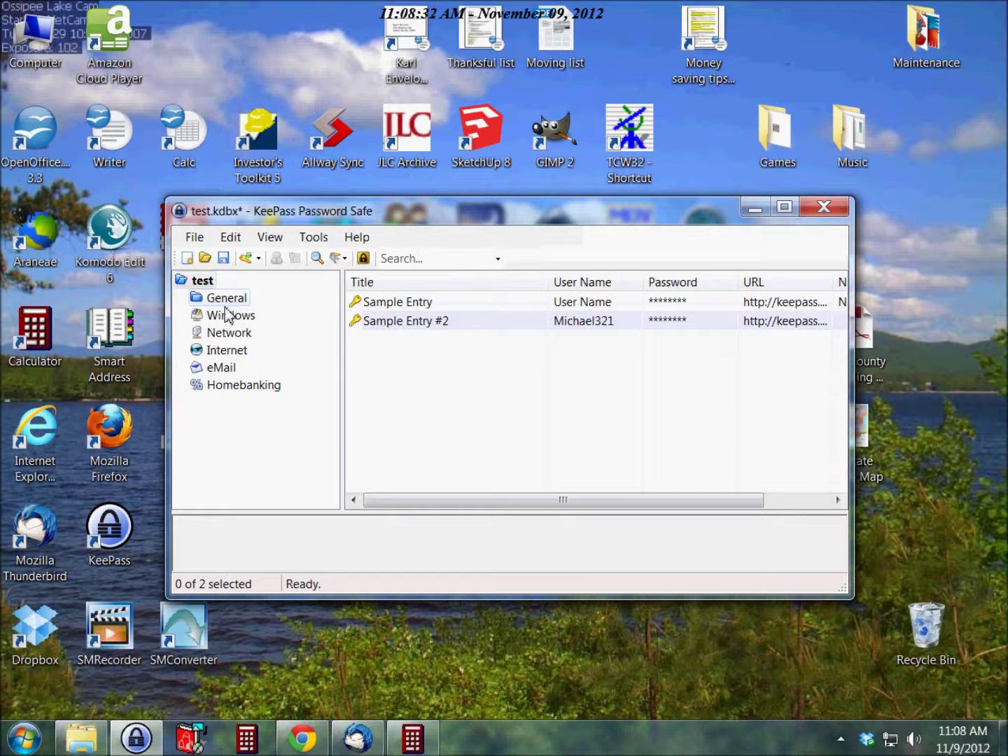
Step: Select the Internet group and add a new entry with a generated password
{"action": "left_click", "coordinate": [226, 353]}
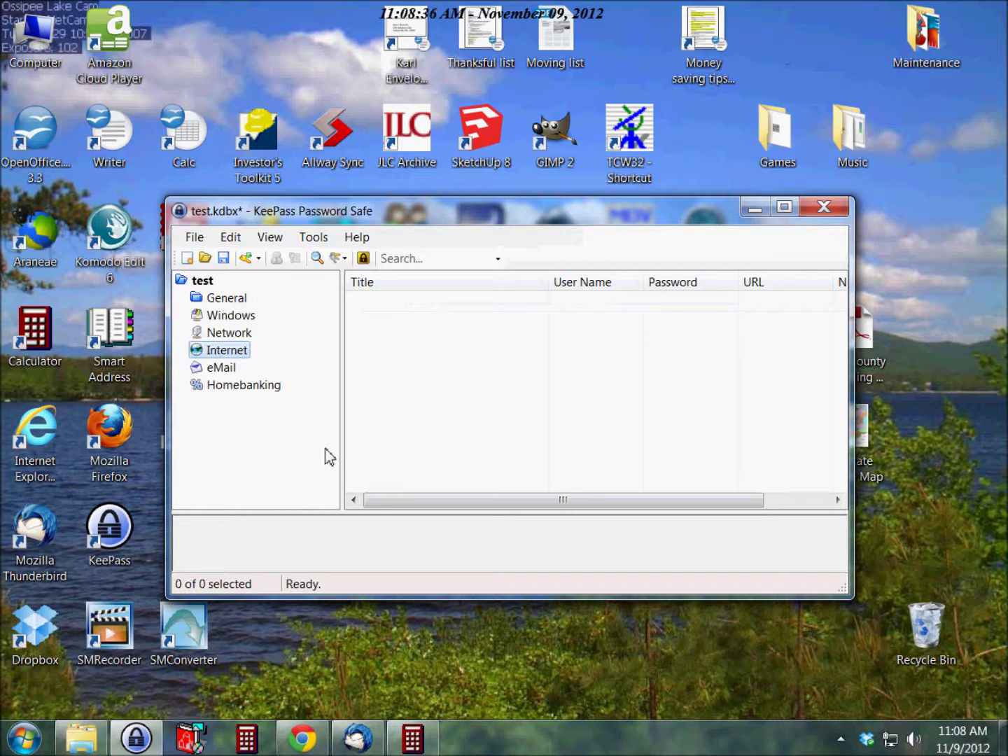
{"action": "left_click", "coordinate": [245, 259]}
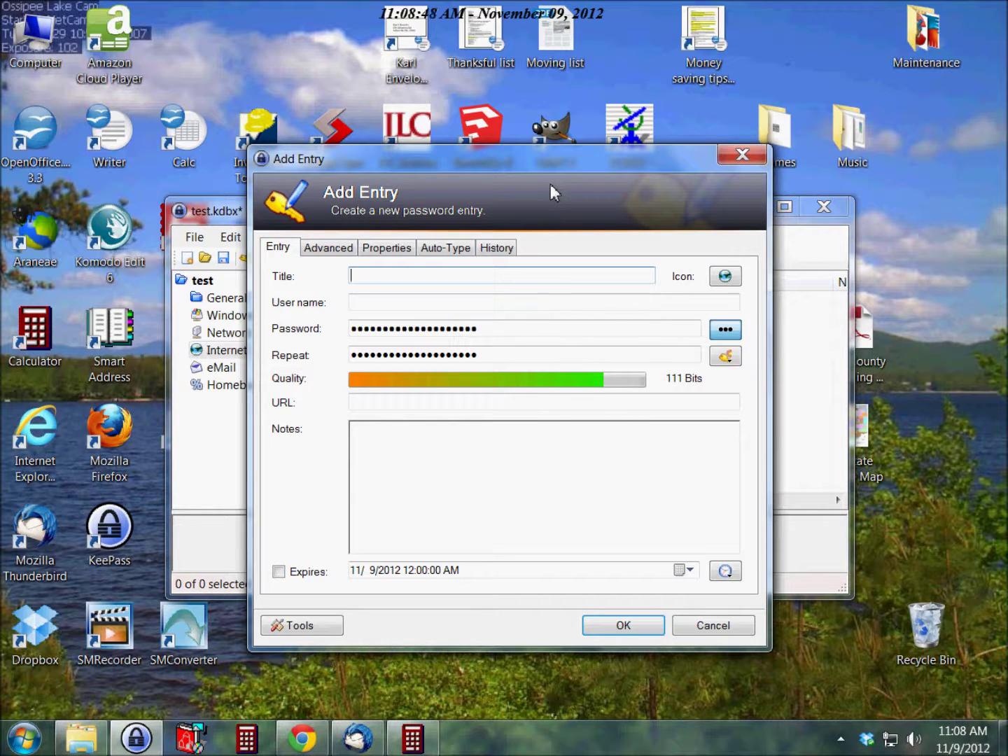
Step: Title the entry 'frugalberry.com' and check its generated password by showing and masking it
{"action": "type", "text": "frugalberry.com"}
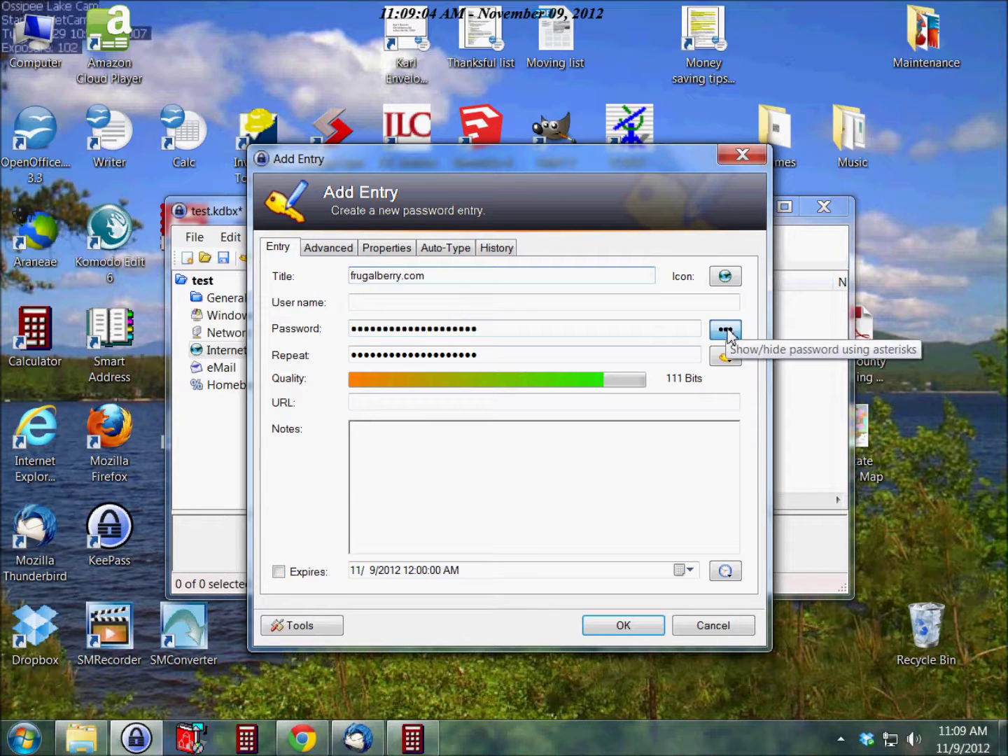
{"action": "left_click", "coordinate": [726, 330]}
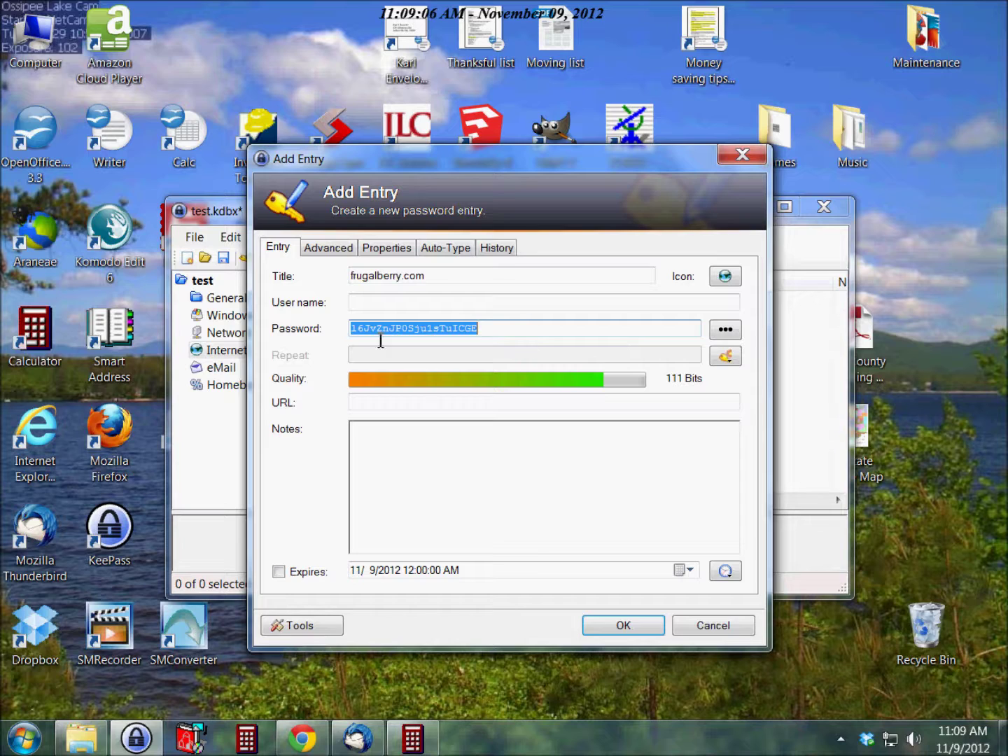
{"action": "left_click", "coordinate": [510, 334]}
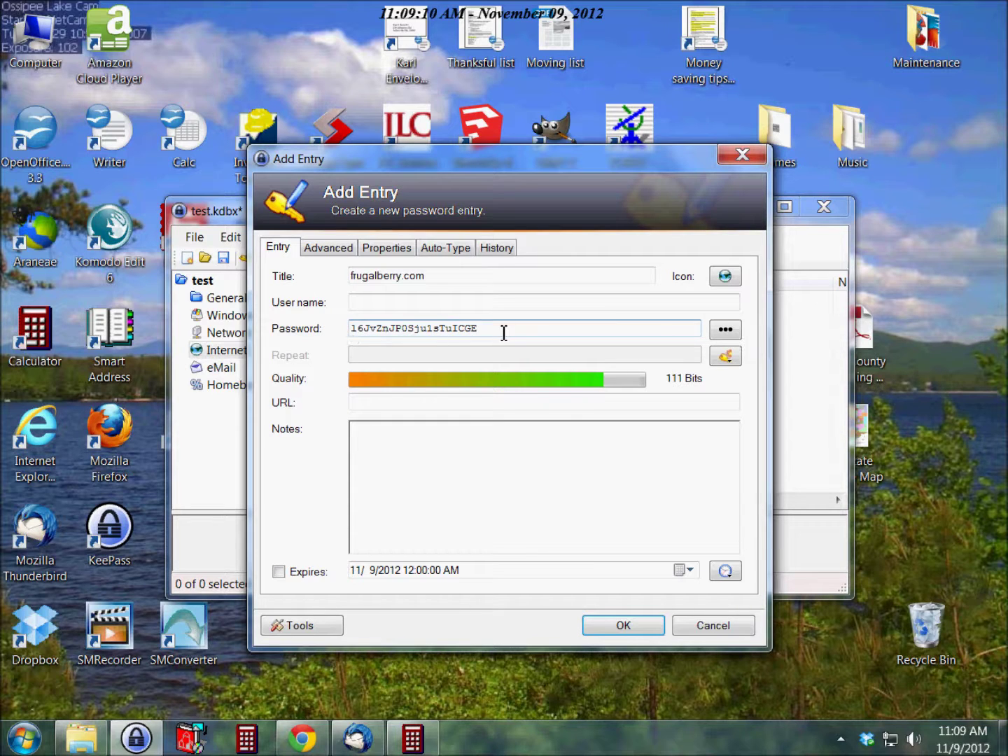
{"action": "left_click", "coordinate": [730, 340]}
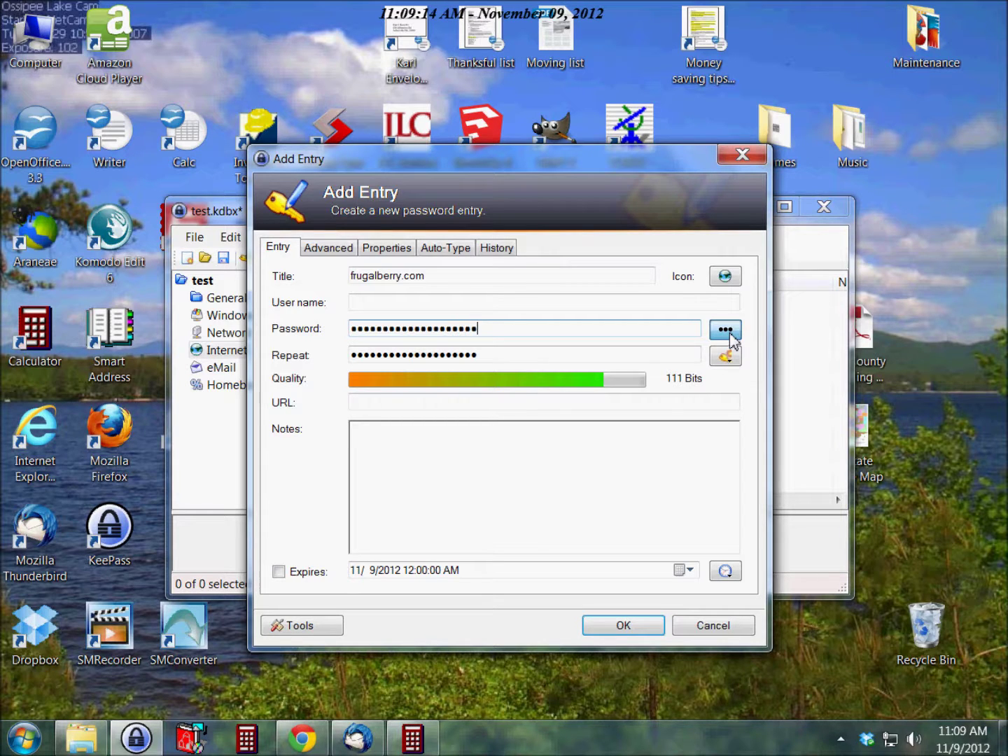
{"action": "left_click", "coordinate": [725, 330]}
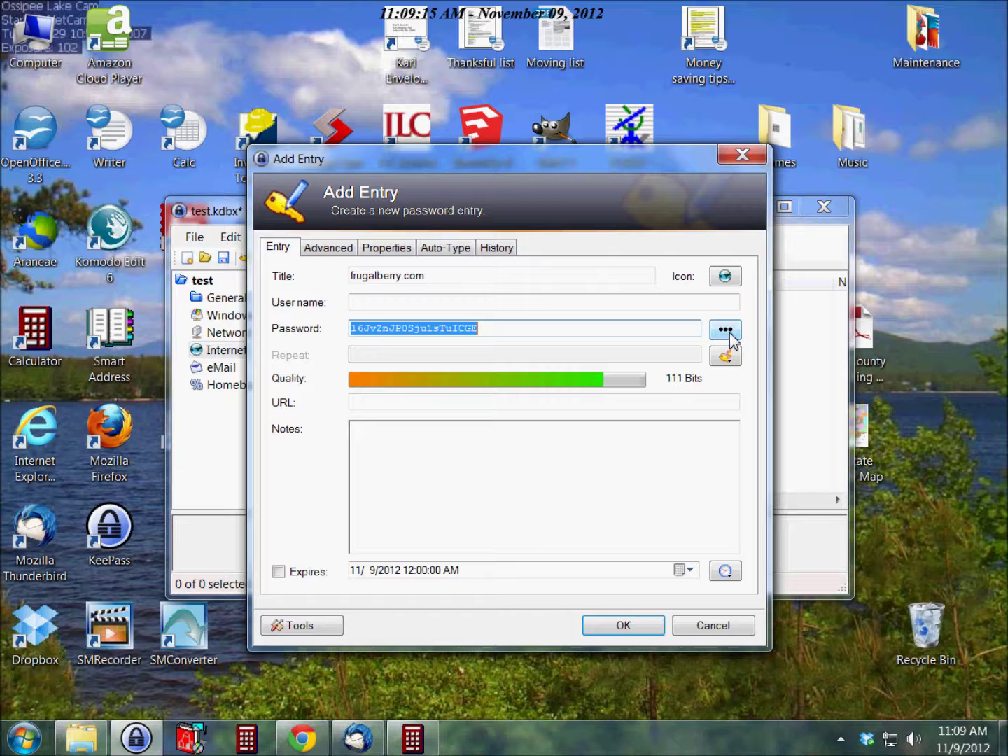
{"action": "left_click", "coordinate": [731, 336]}
{"action": "left_click", "coordinate": [732, 341]}
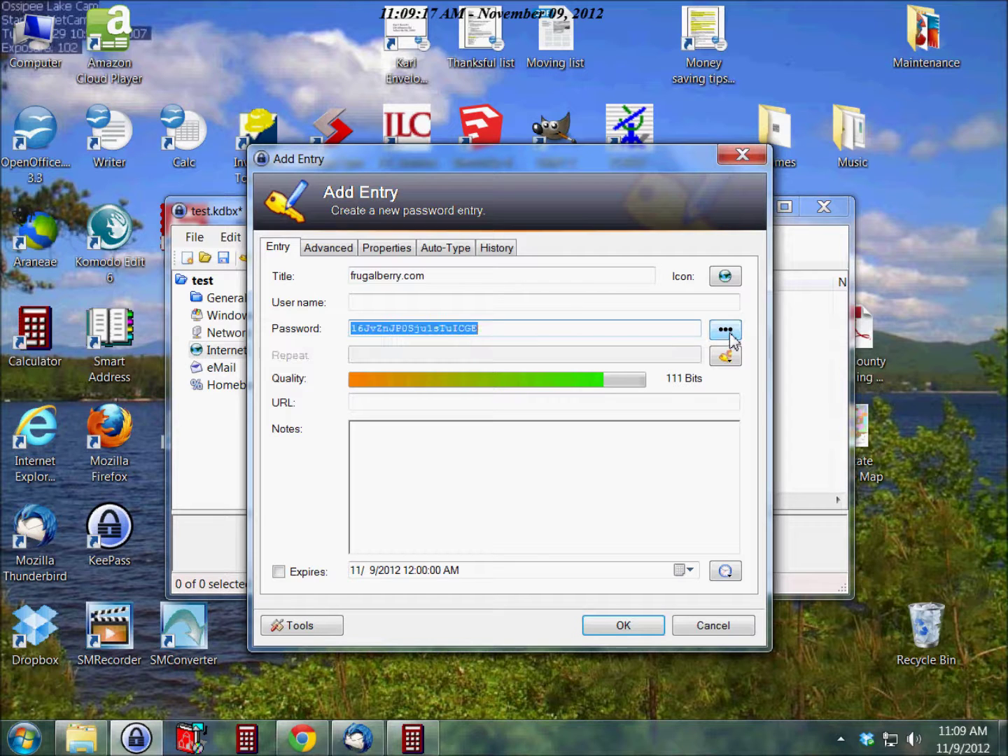
{"action": "left_click", "coordinate": [538, 333]}
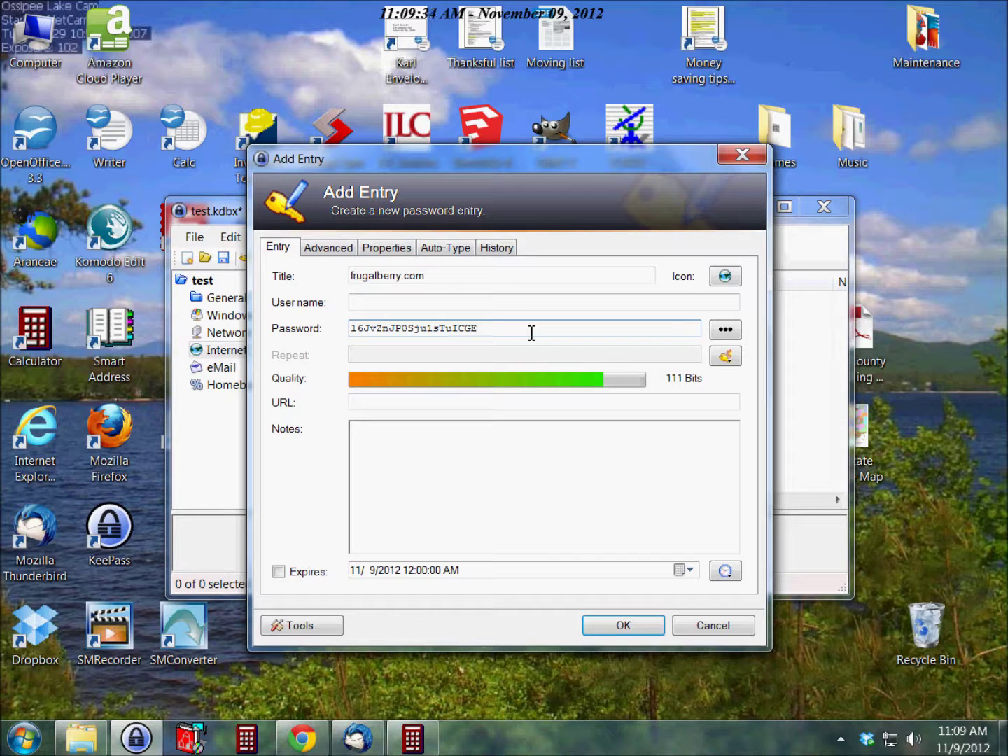
{"action": "left_click", "coordinate": [724, 331]}
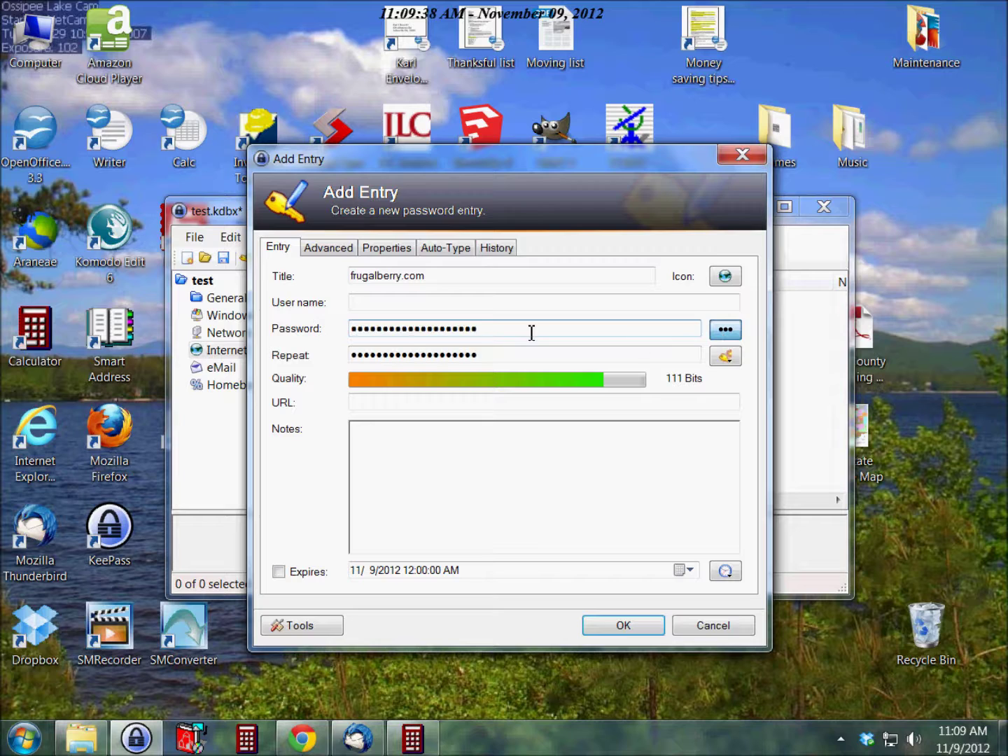
Step: Pass through the URL and Notes fields, then save the new frugalberry.com entry
{"action": "left_click", "coordinate": [389, 409]}
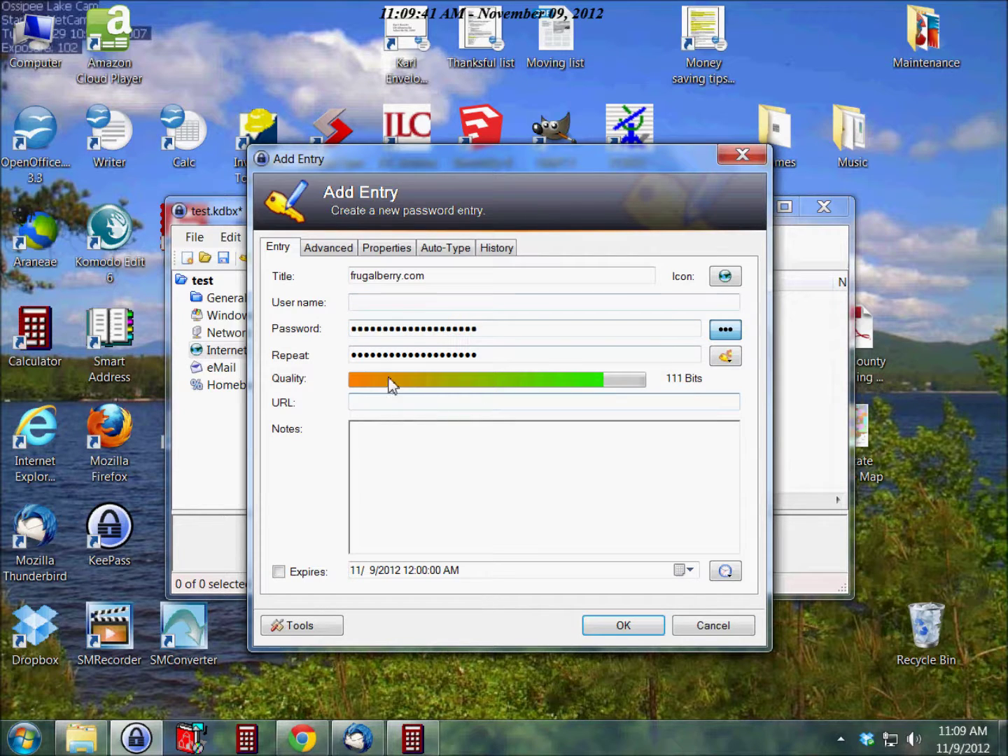
{"action": "left_click", "coordinate": [395, 404]}
{"action": "left_click", "coordinate": [452, 444]}
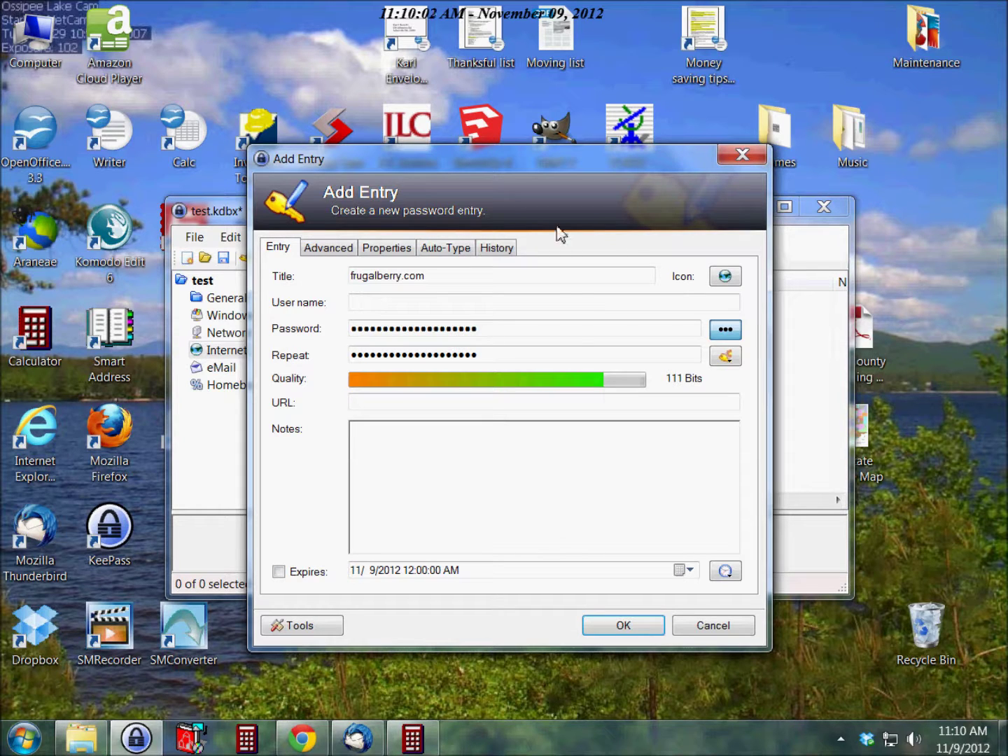
{"action": "left_click", "coordinate": [623, 630]}
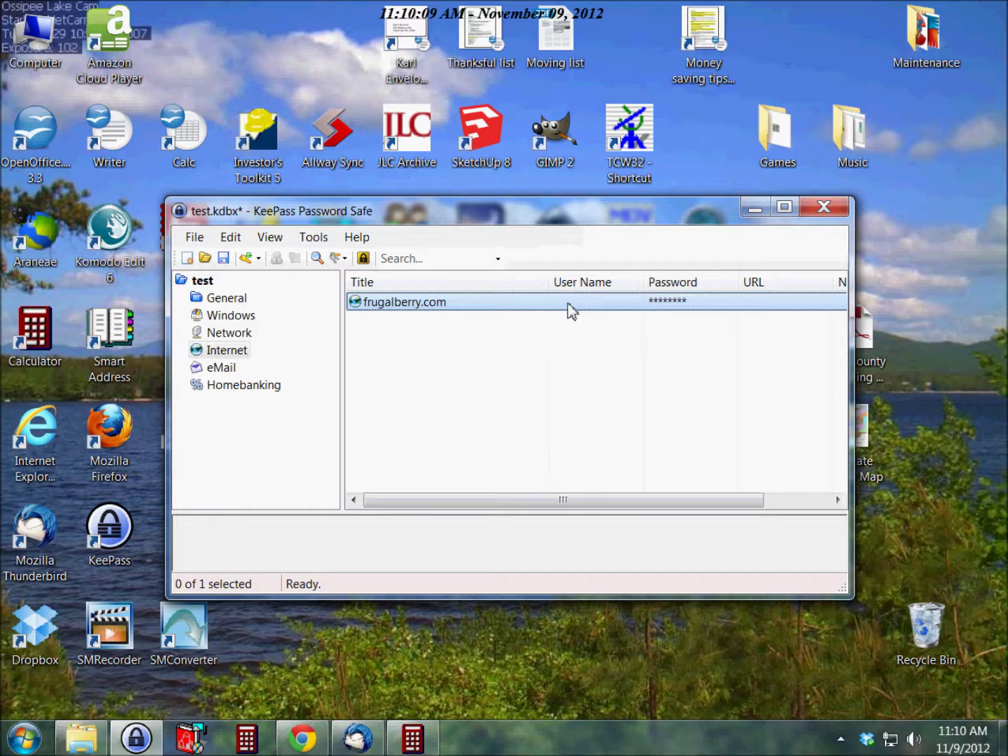
Step: Give the frugalberry.com entry the user name 'karl', save it, and reopen the entry
{"action": "left_click", "coordinate": [418, 308]}
{"action": "double_click", "coordinate": [418, 308]}
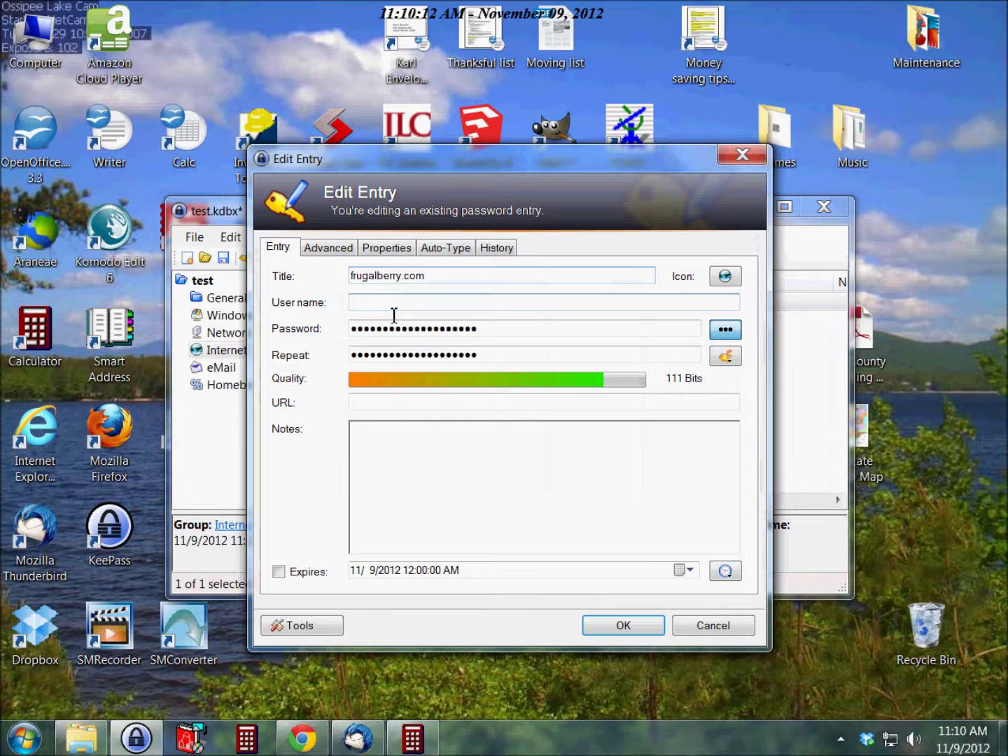
{"action": "key", "text": "Tab"}
{"action": "type", "text": "karl"}
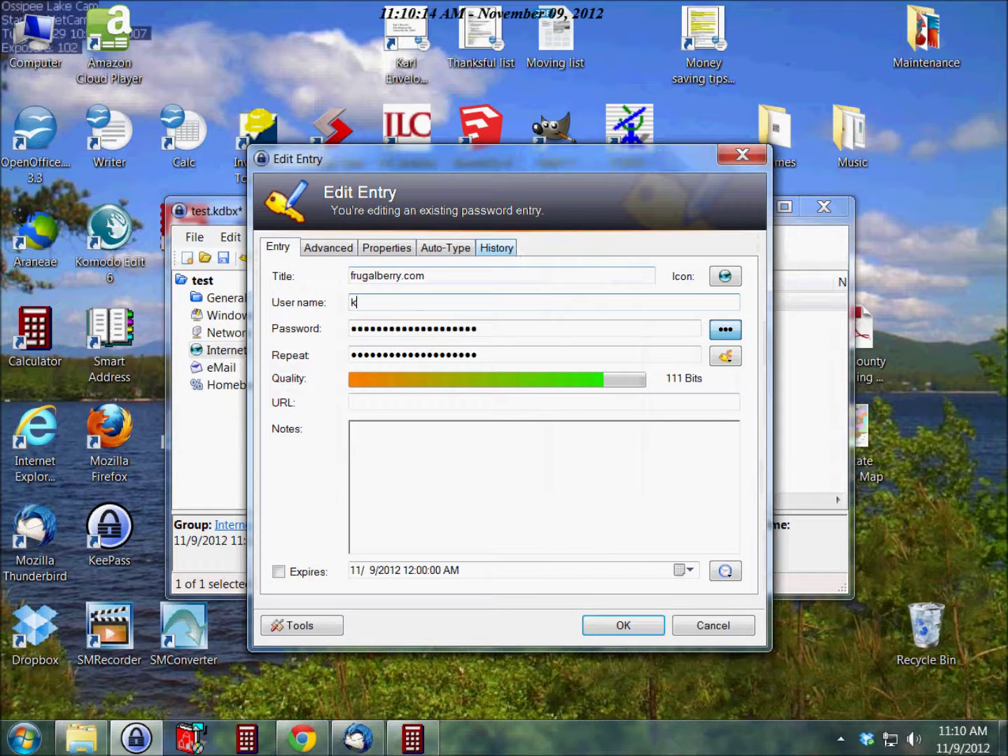
{"action": "left_click", "coordinate": [622, 631]}
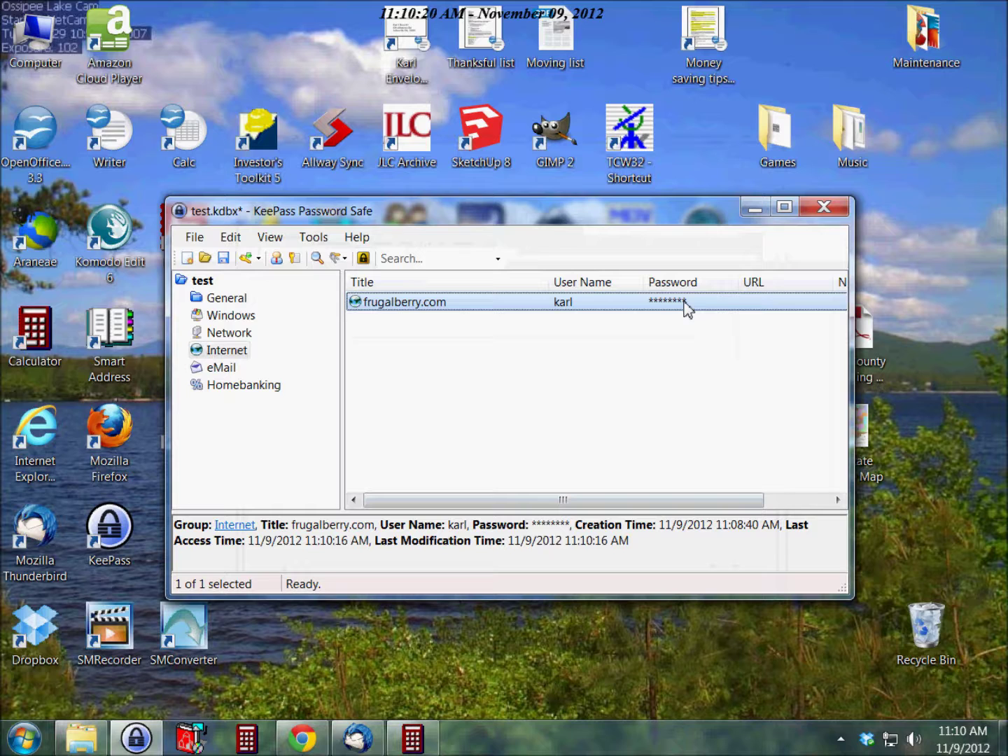
{"action": "double_click", "coordinate": [418, 313]}
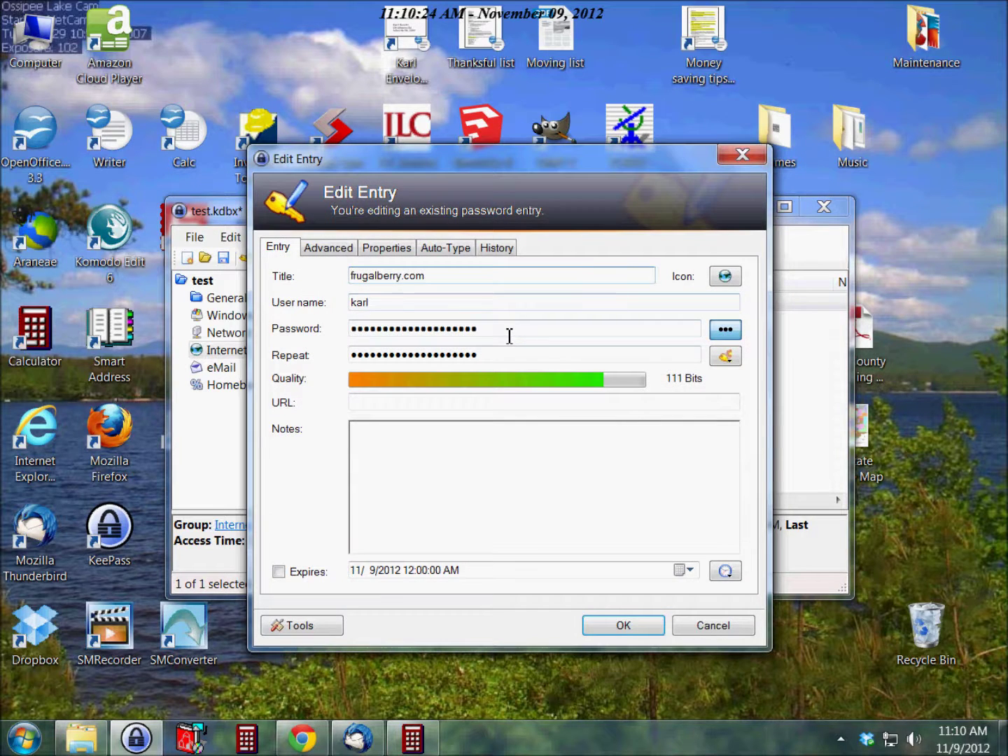
Step: Select the masked frugalberry.com password and try copying it with Ctrl+C, which is refused
{"action": "left_click", "coordinate": [727, 330]}
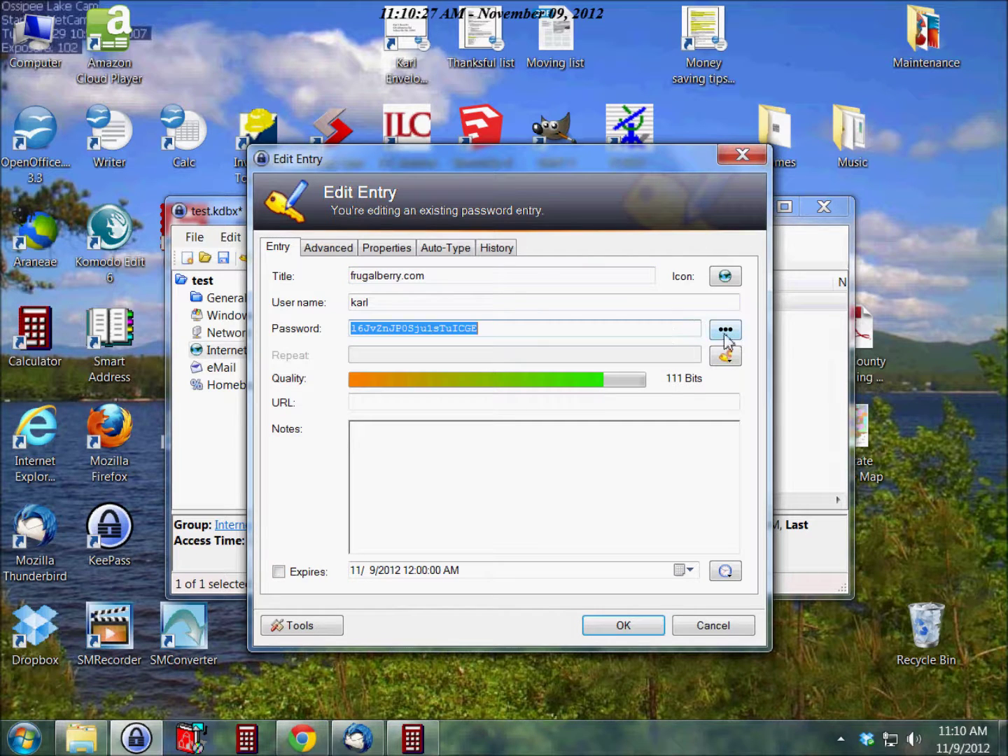
{"action": "left_click", "coordinate": [725, 331]}
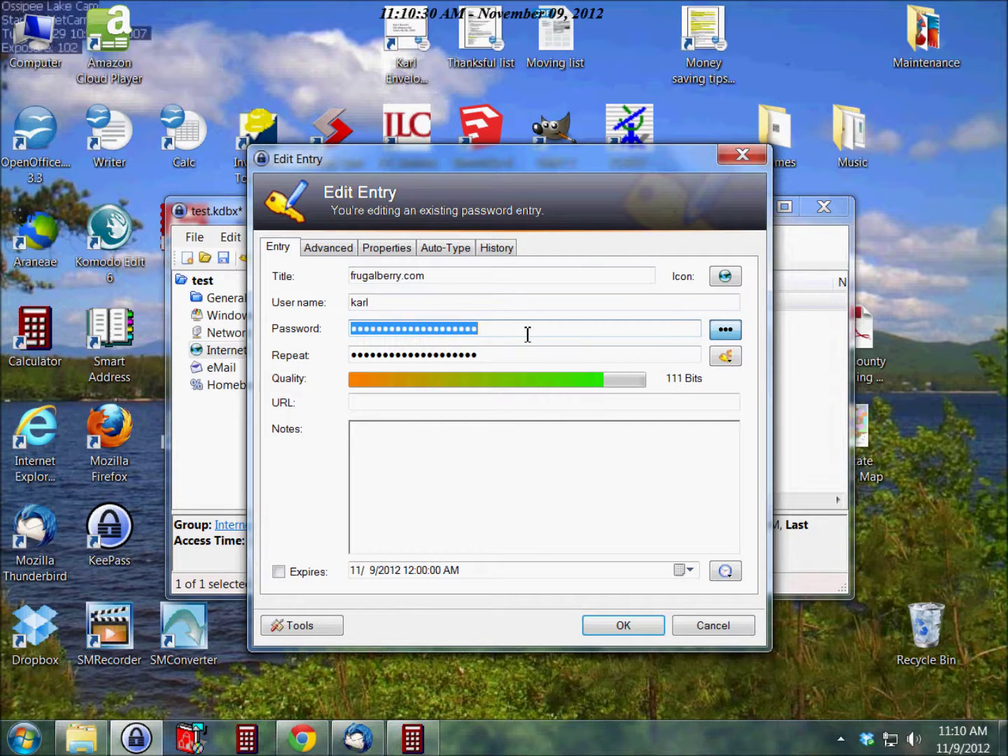
{"action": "left_click_drag", "start_coordinate": [522, 335], "coordinate": [339, 334]}
{"action": "key", "text": "ctrl+c"}
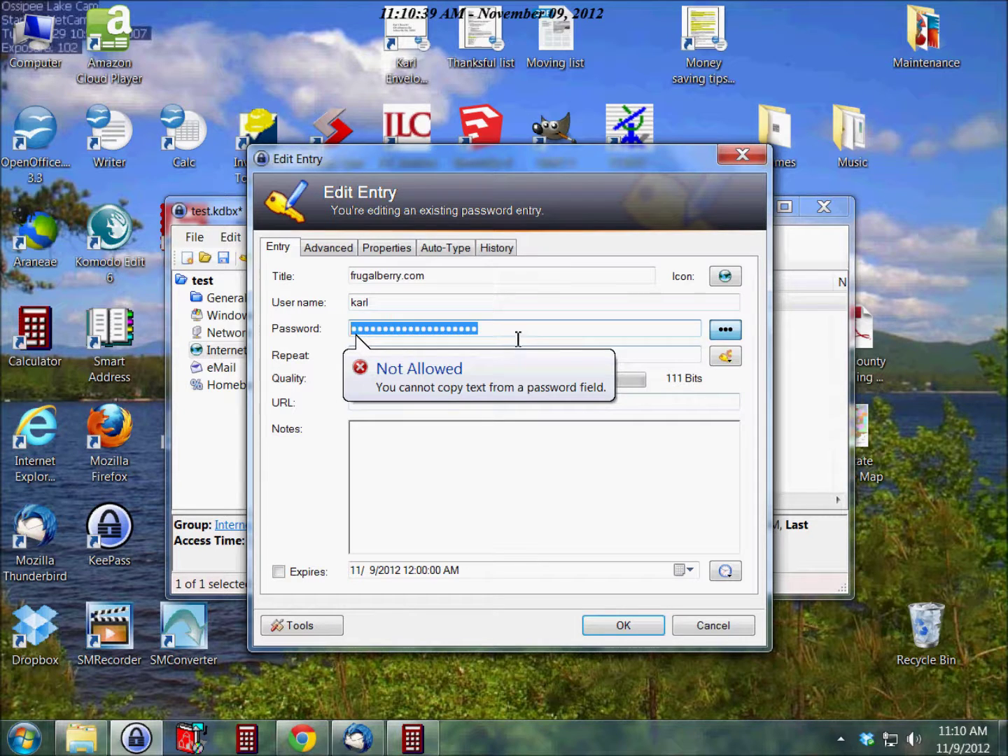
Step: Show the password as plain text, select it, and return to the SourceForge page in Chrome
{"action": "left_click", "coordinate": [726, 330]}
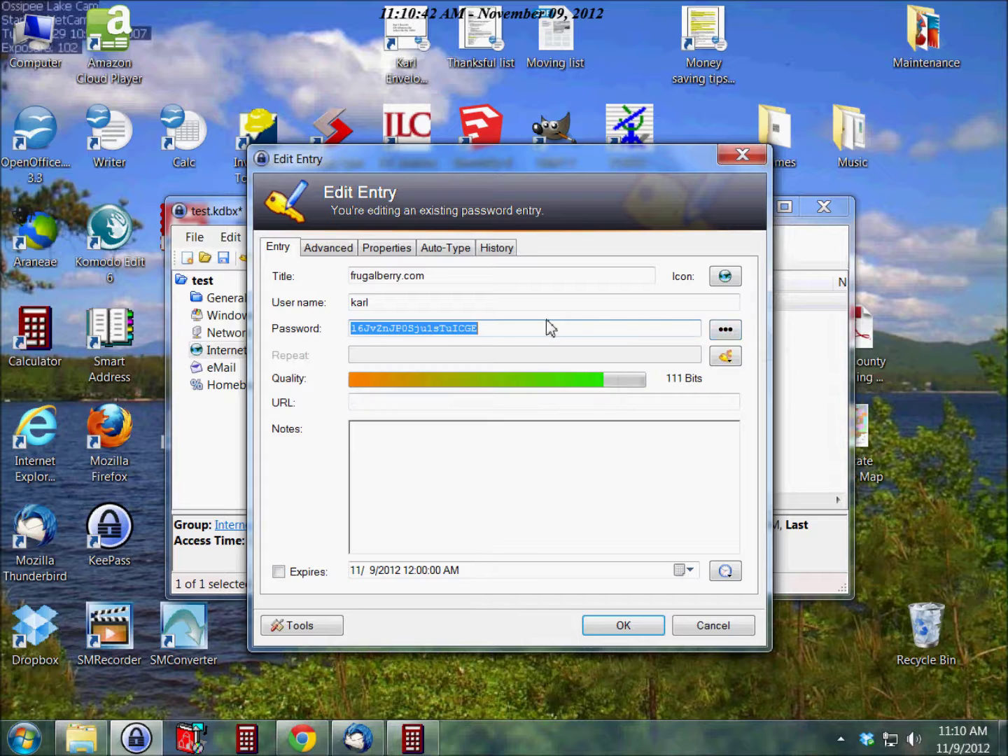
{"action": "left_click", "coordinate": [513, 333]}
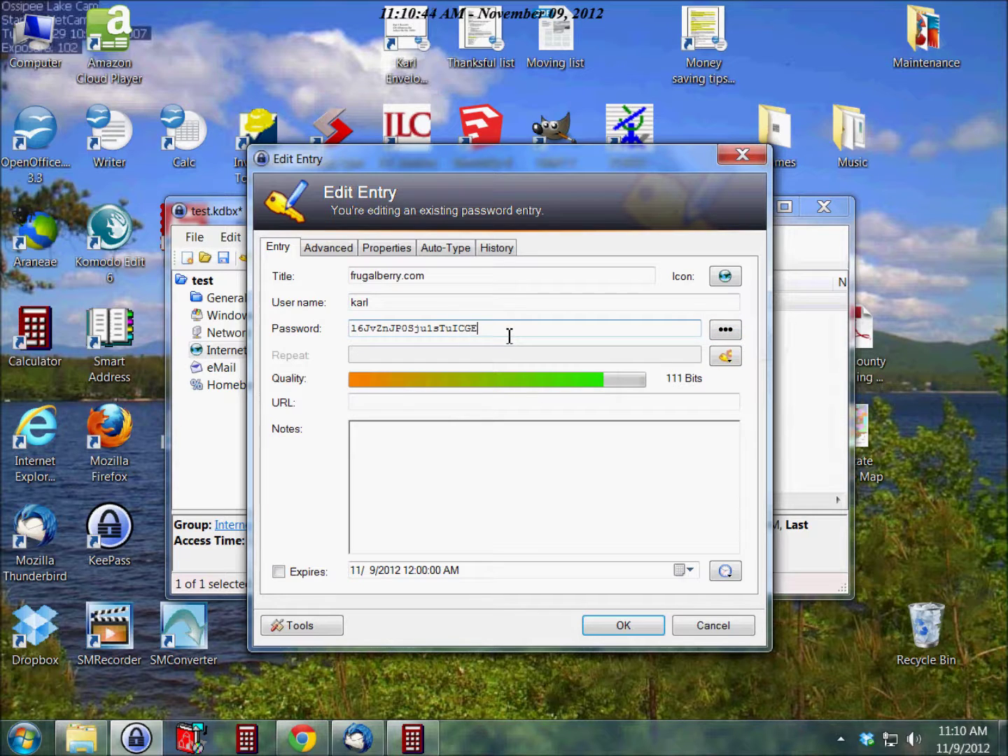
{"action": "double_click", "coordinate": [510, 336]}
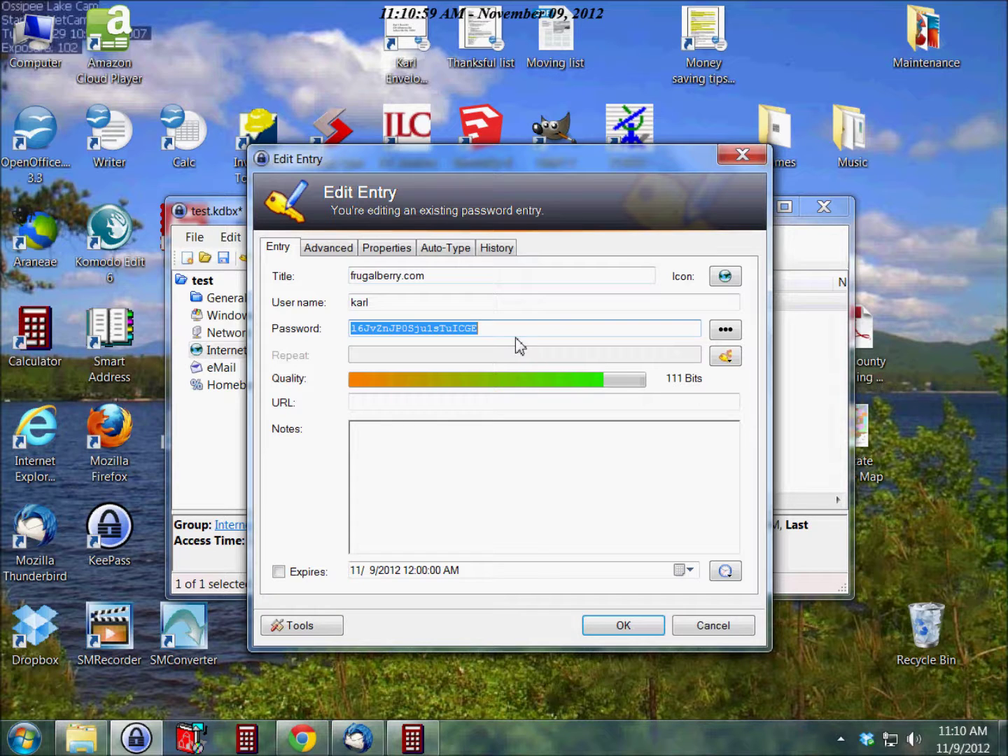
{"action": "left_click", "coordinate": [303, 747]}
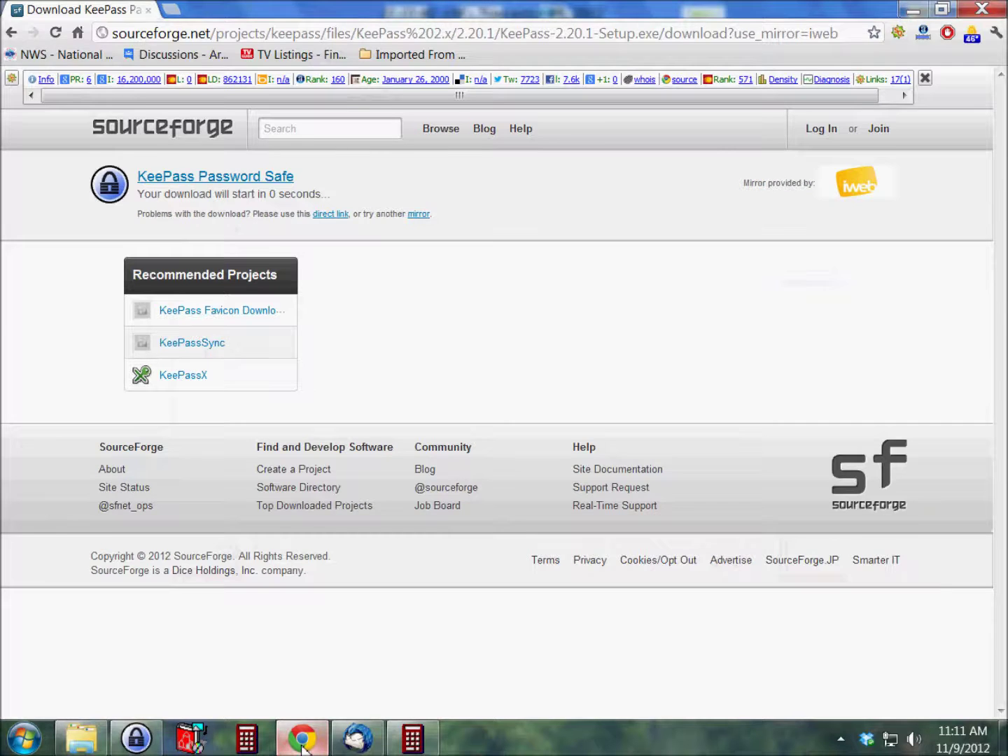
{"action": "left_click", "coordinate": [303, 748]}
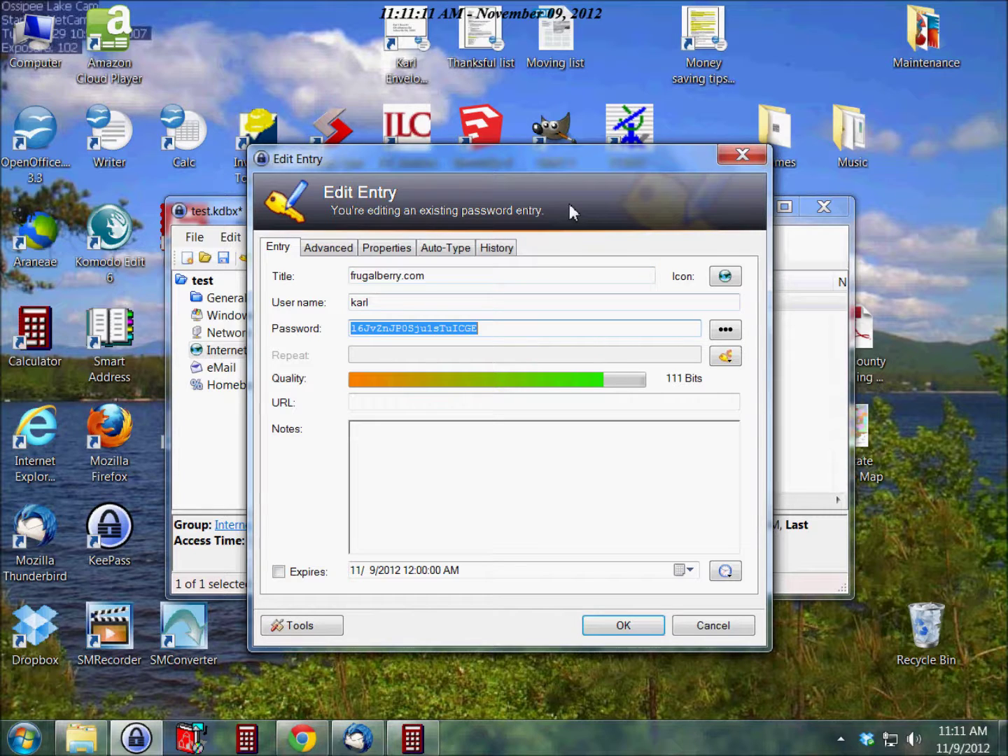
{"action": "left_click", "coordinate": [614, 632]}
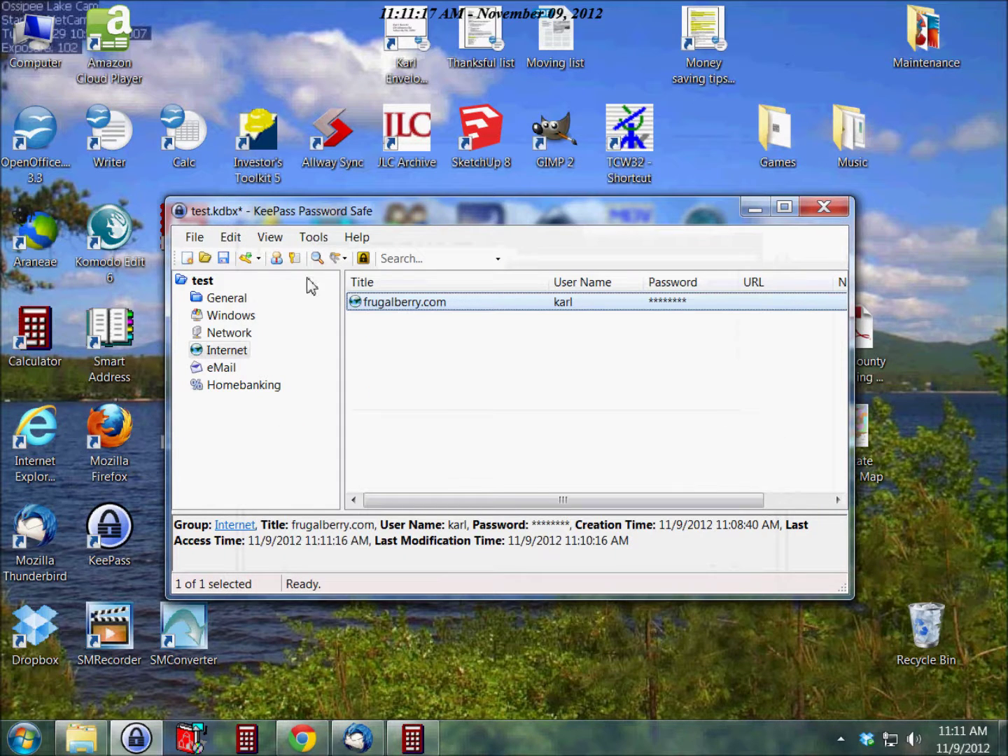
Step: Review the Security, Policy, Interface, Integration and Advanced tabs of Tools > Options, then accept
{"action": "left_click", "coordinate": [313, 238]}
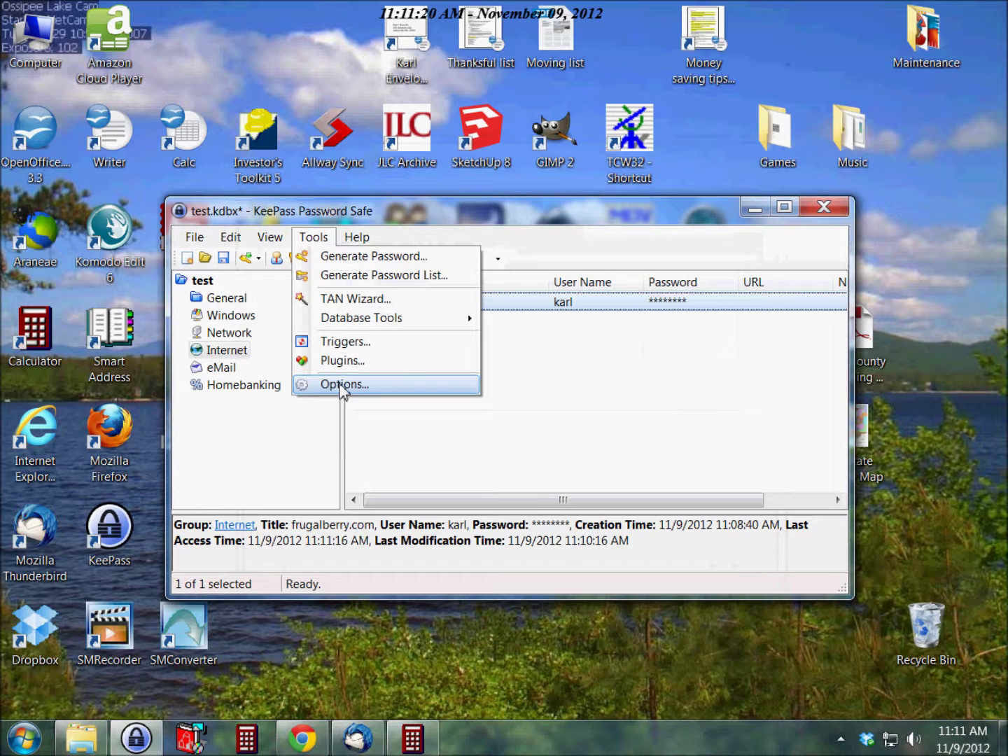
{"action": "left_click", "coordinate": [340, 384]}
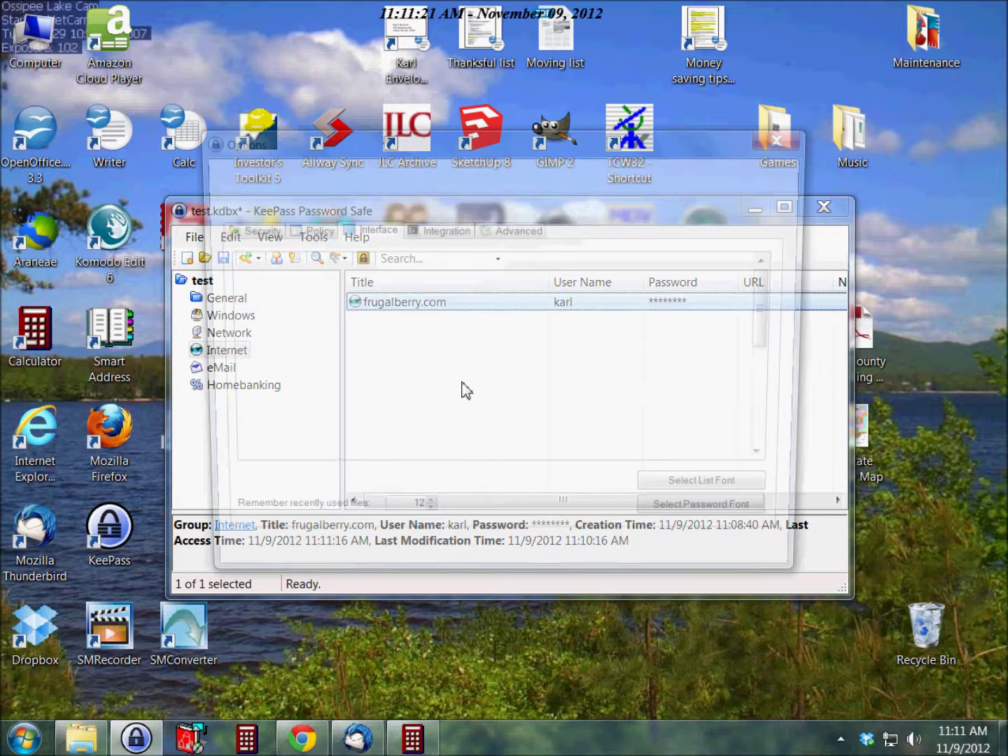
{"action": "left_click", "coordinate": [241, 230]}
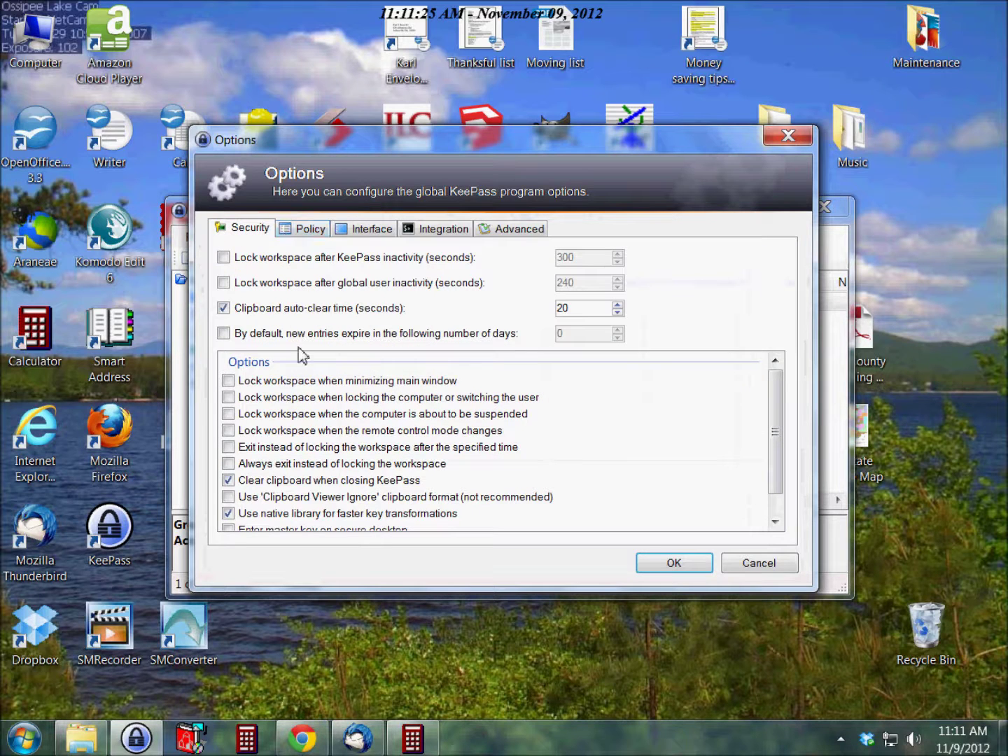
{"action": "left_click", "coordinate": [308, 231]}
{"action": "left_click", "coordinate": [359, 230]}
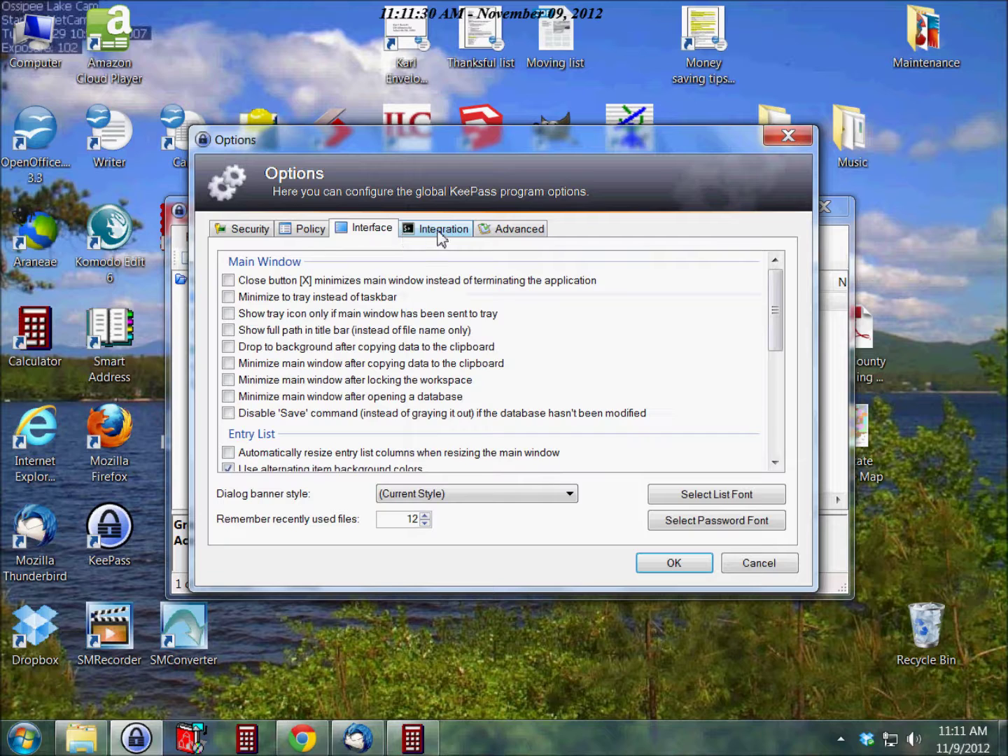
{"action": "left_click", "coordinate": [439, 238]}
{"action": "left_click", "coordinate": [514, 241]}
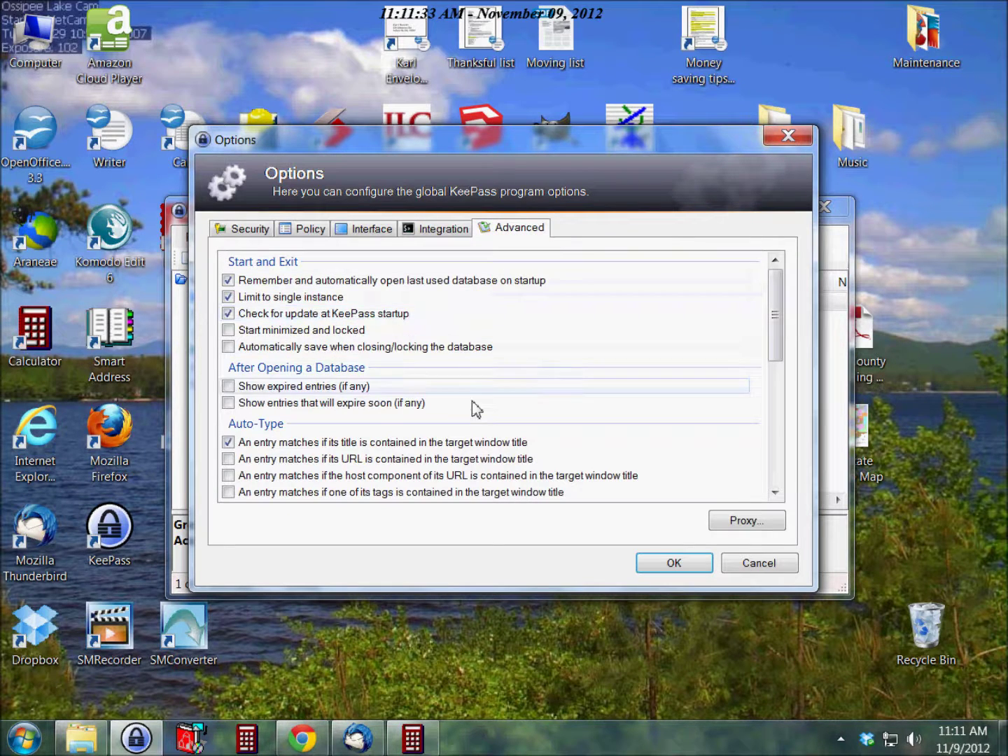
{"action": "mouse_move", "coordinate": [777, 318]}
{"action": "left_mouse_down"}
{"action": "mouse_move", "coordinate": [782, 455]}
{"action": "mouse_move", "coordinate": [780, 299]}
{"action": "left_mouse_up"}
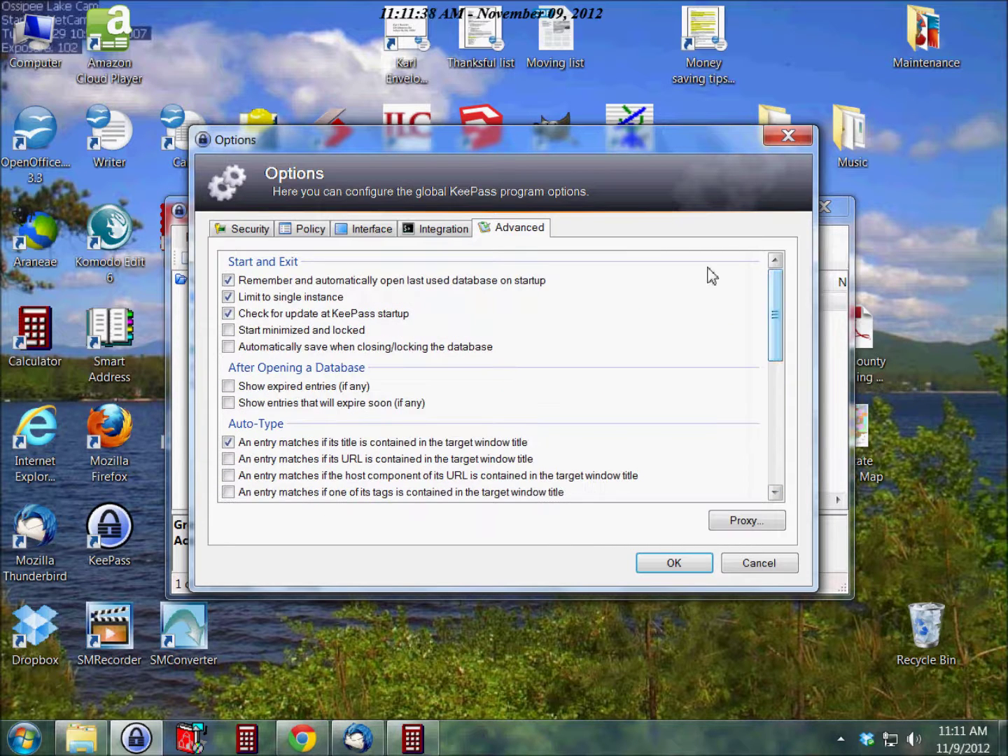
{"action": "left_click", "coordinate": [669, 566]}
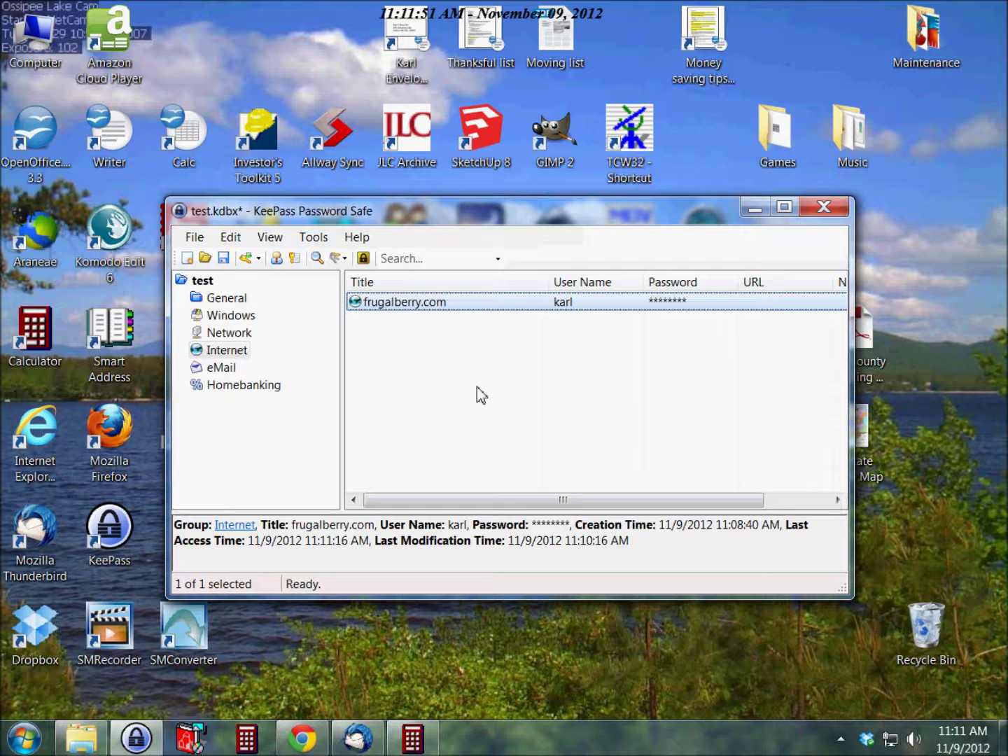
{"action": "left_click", "coordinate": [216, 371]}
{"action": "left_click", "coordinate": [226, 354]}
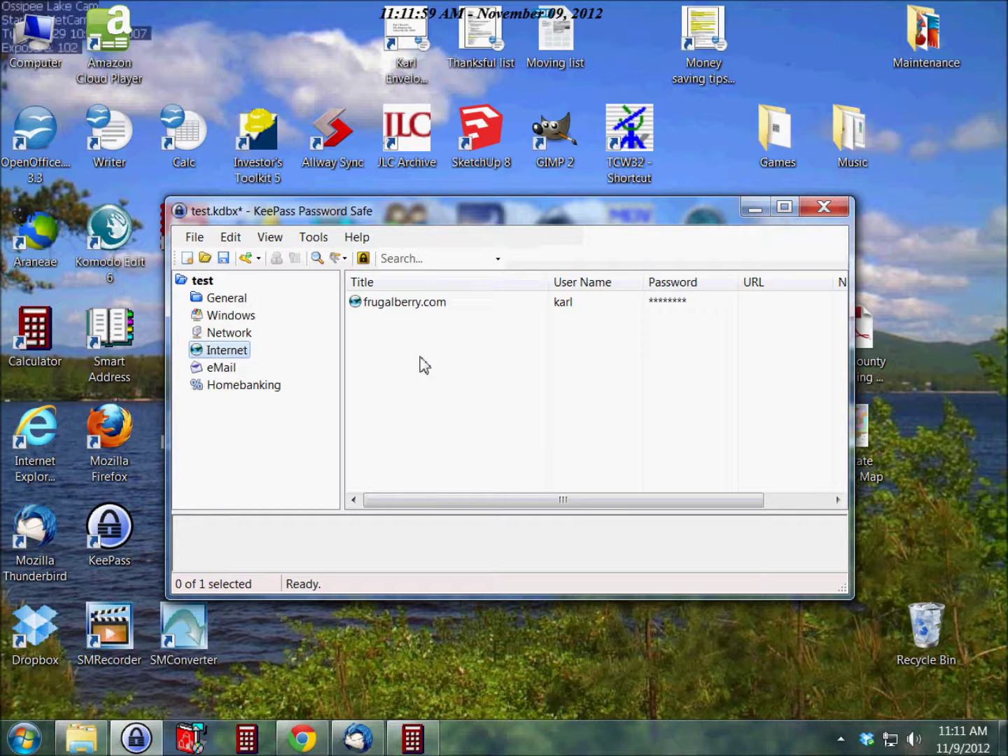
{"action": "double_click", "coordinate": [385, 303]}
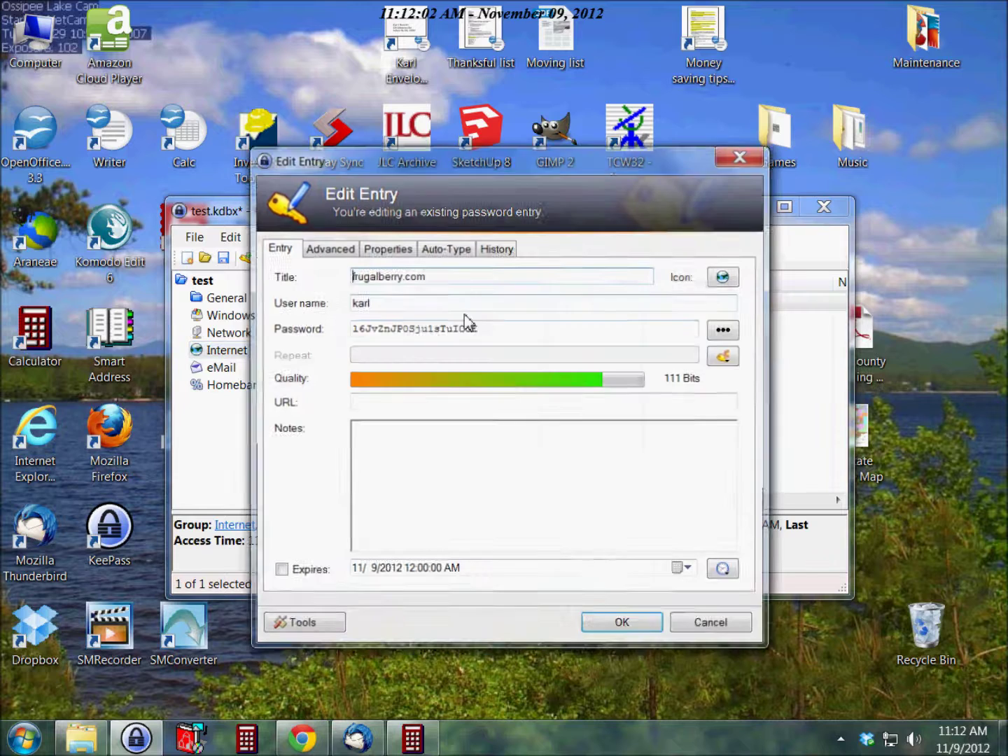
{"action": "left_click_drag", "start_coordinate": [491, 329], "coordinate": [349, 331]}
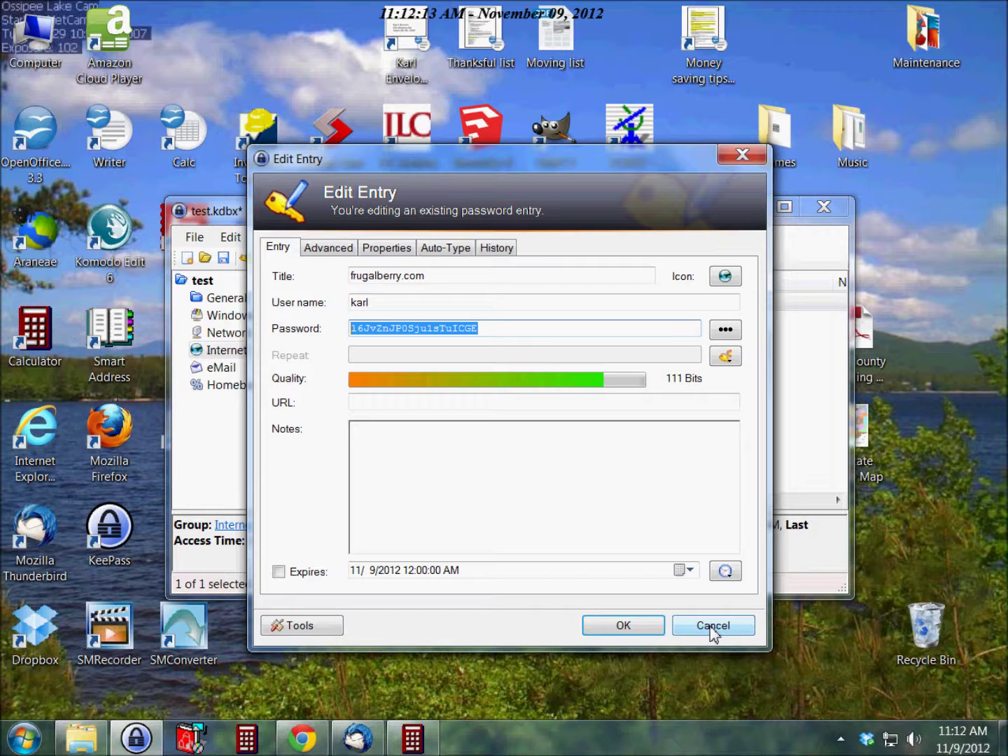
{"action": "left_click", "coordinate": [713, 626]}
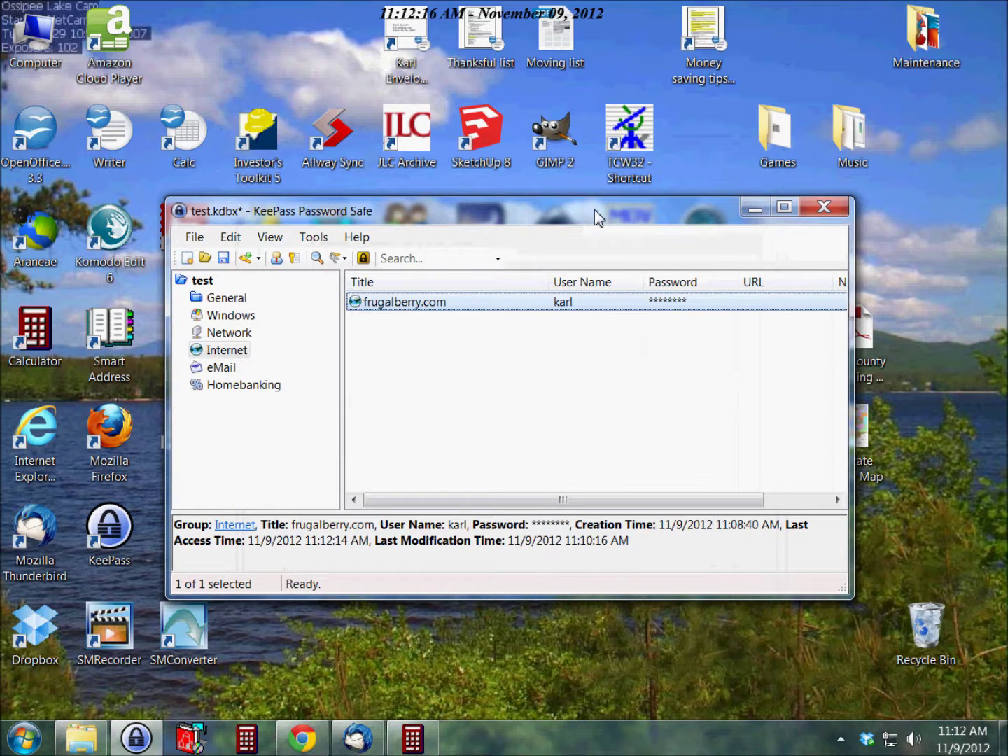
{"action": "left_click_drag", "start_coordinate": [411, 212], "coordinate": [390, 181]}
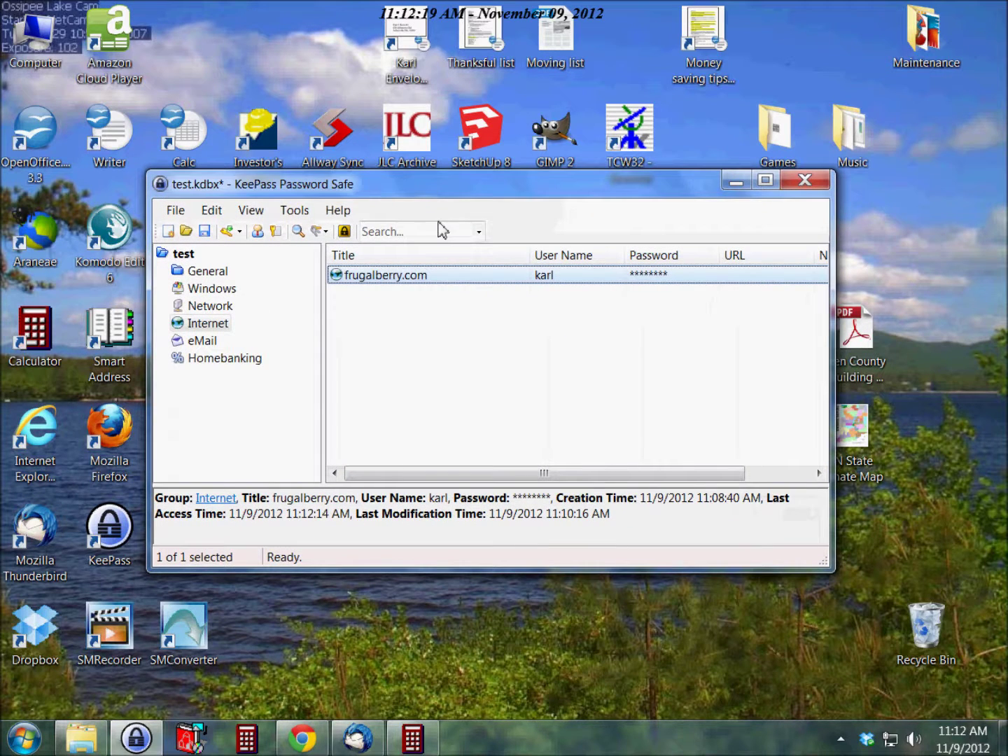